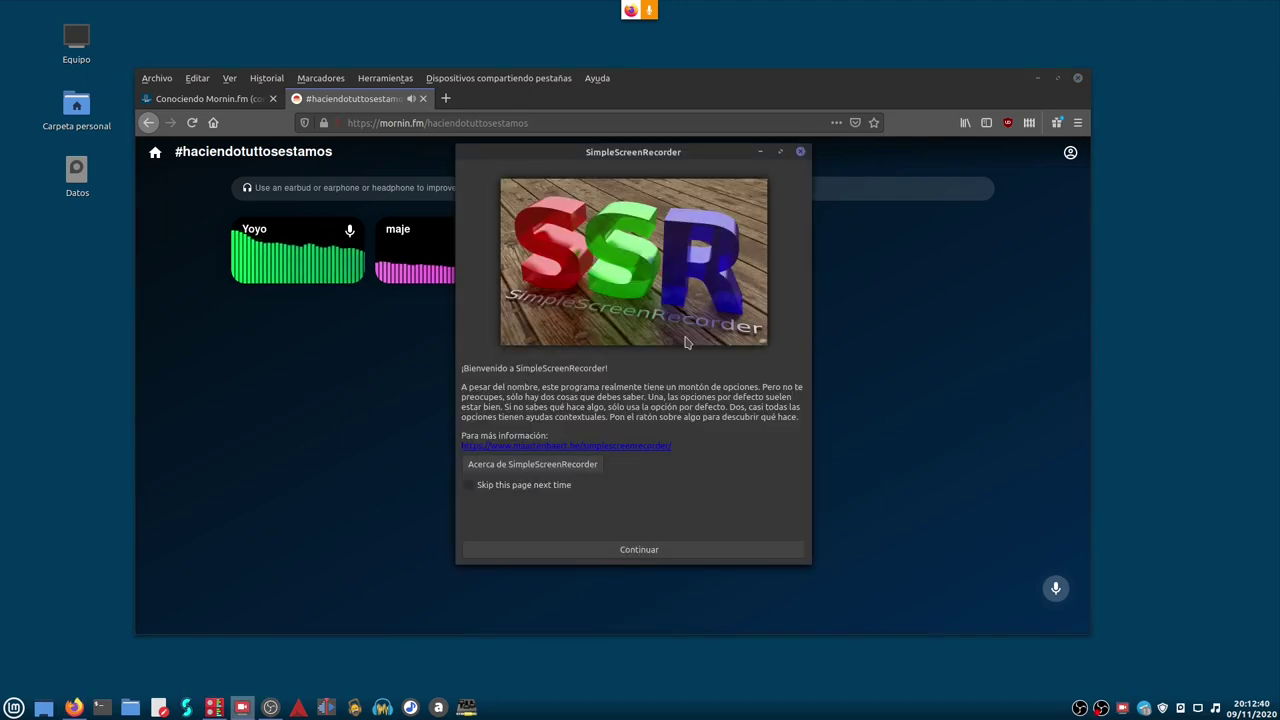
# Shrink the browser window and place it beside the SimpleScreenRecorder window so both are fully visible on the desktop.
pyautogui.moveTo(665, 158); pyautogui.dragTo(988, 399)
pyautogui.moveTo(822, 72); pyautogui.dragTo(767, 46)
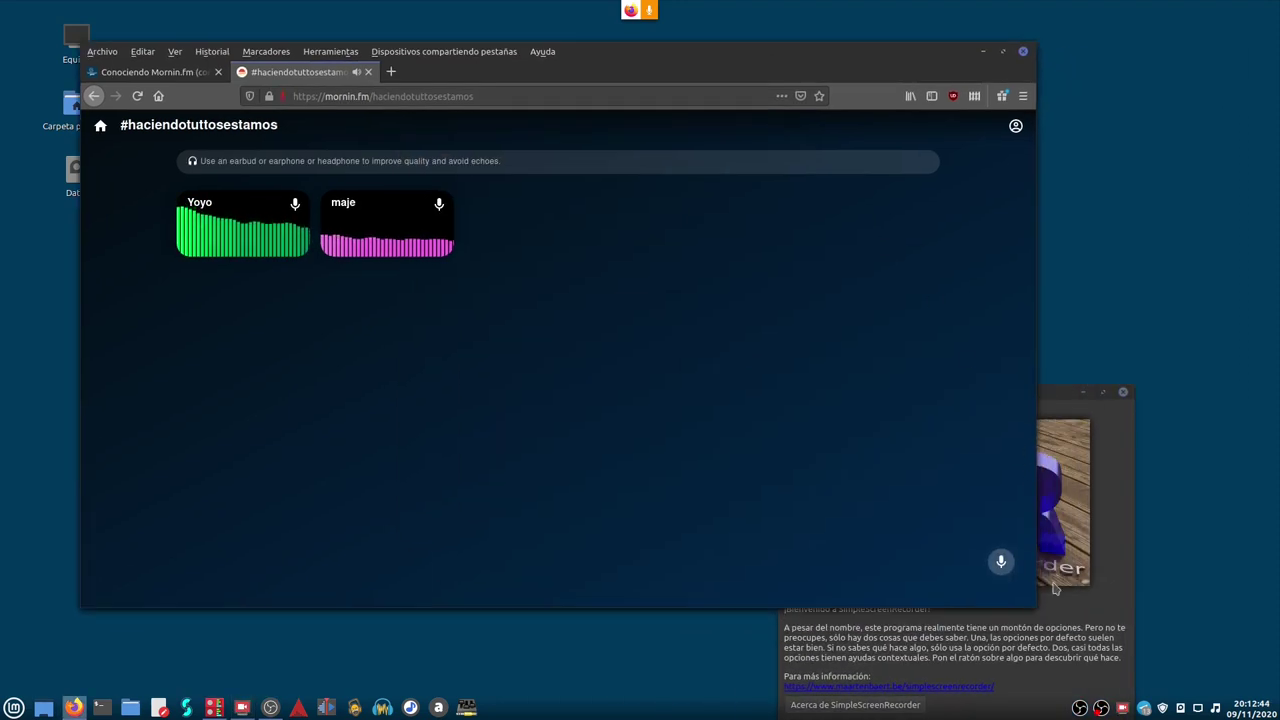
pyautogui.moveTo(1033, 607); pyautogui.dragTo(742, 650)
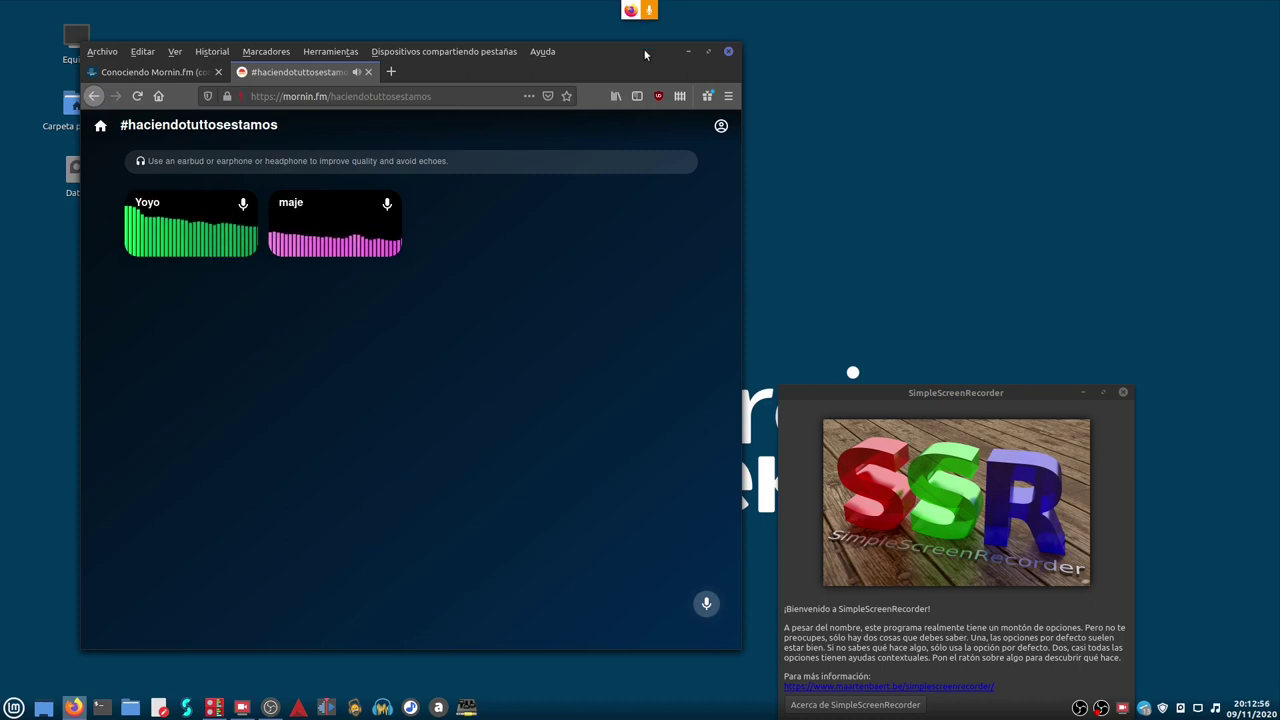
pyautogui.moveTo(643, 51); pyautogui.dragTo(582, 30)
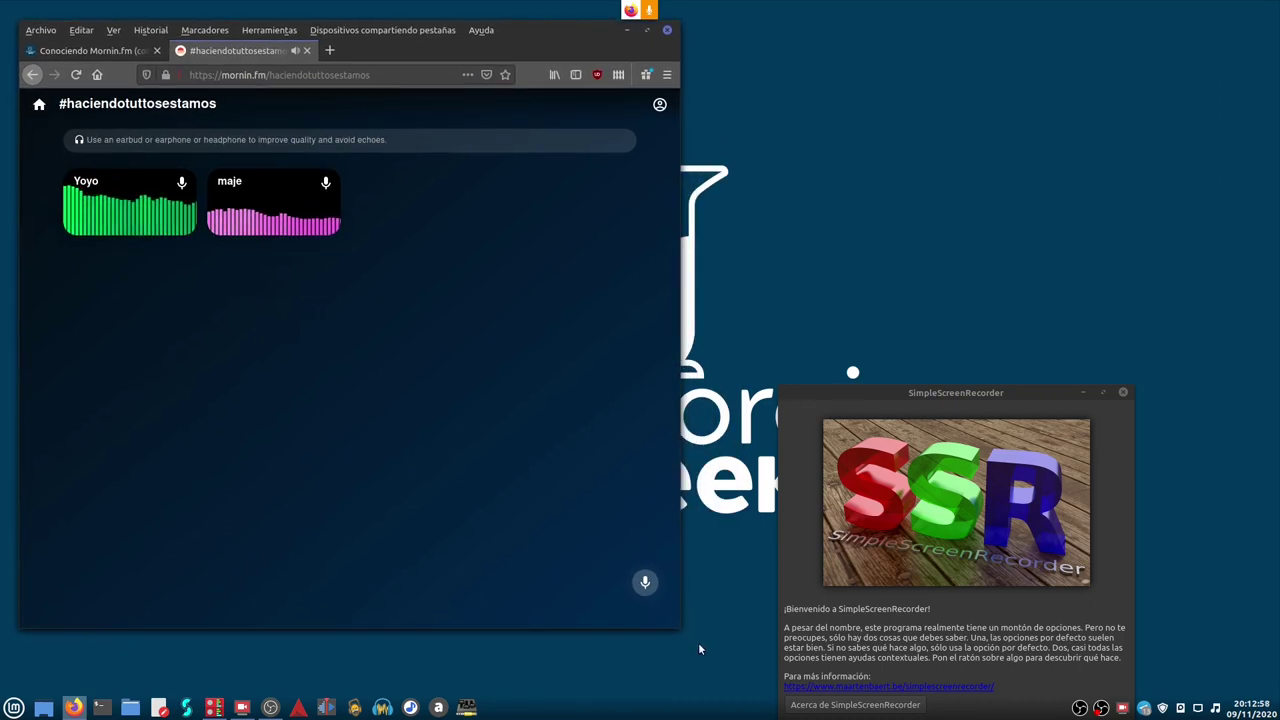
pyautogui.moveTo(676, 622)
pyautogui.mouseDown()
pyautogui.moveTo(684, 638)
pyautogui.moveTo(672, 640)
pyautogui.mouseUp()
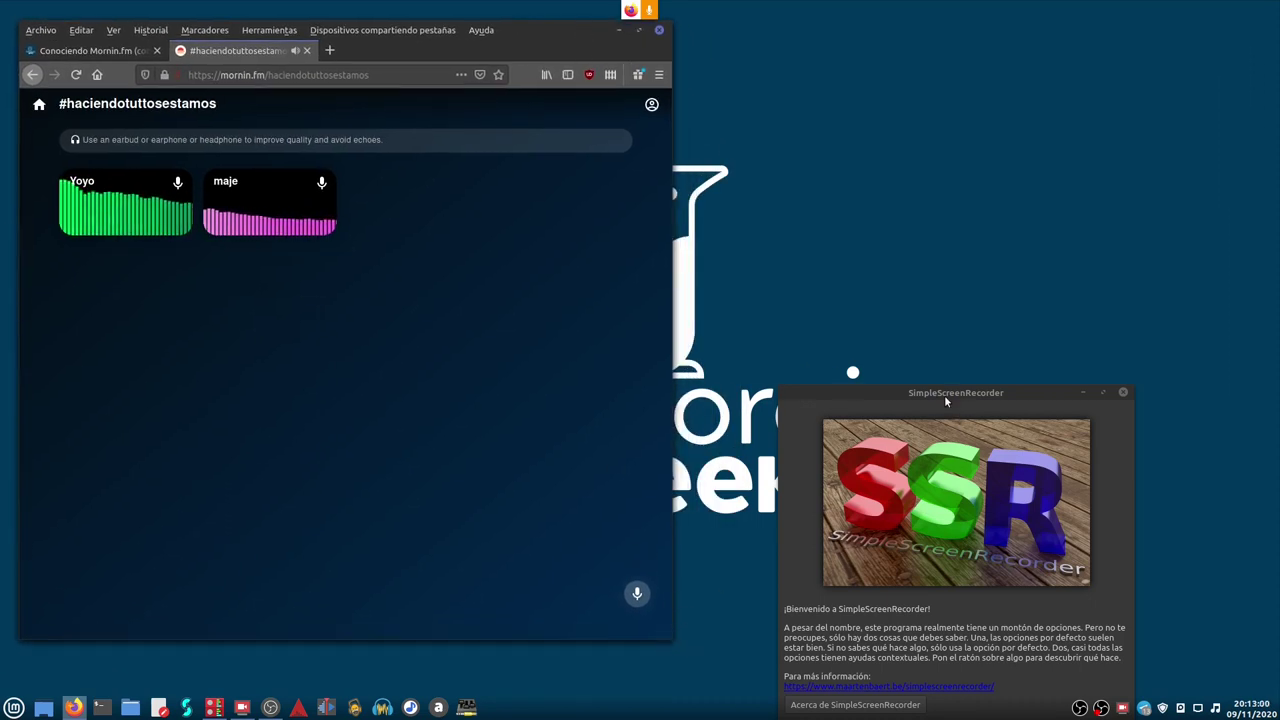
pyautogui.moveTo(944, 393); pyautogui.dragTo(972, 126)
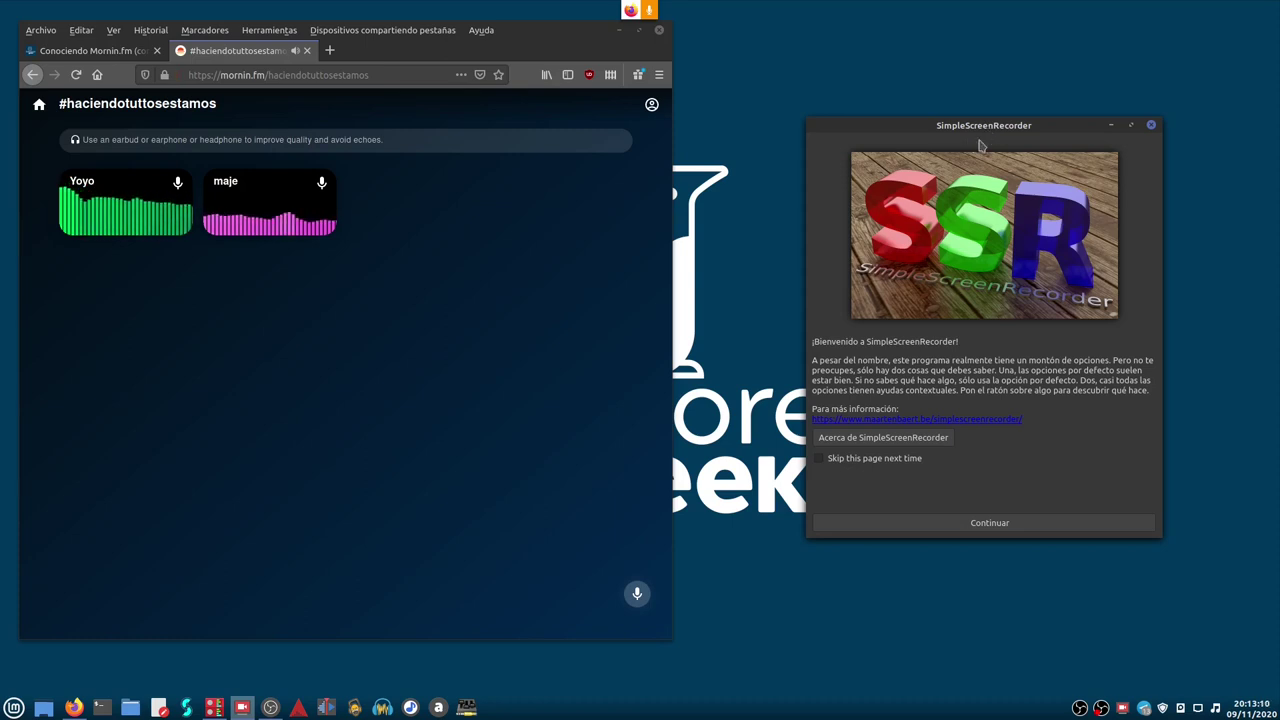
pyautogui.moveTo(984, 125); pyautogui.dragTo(953, 103)
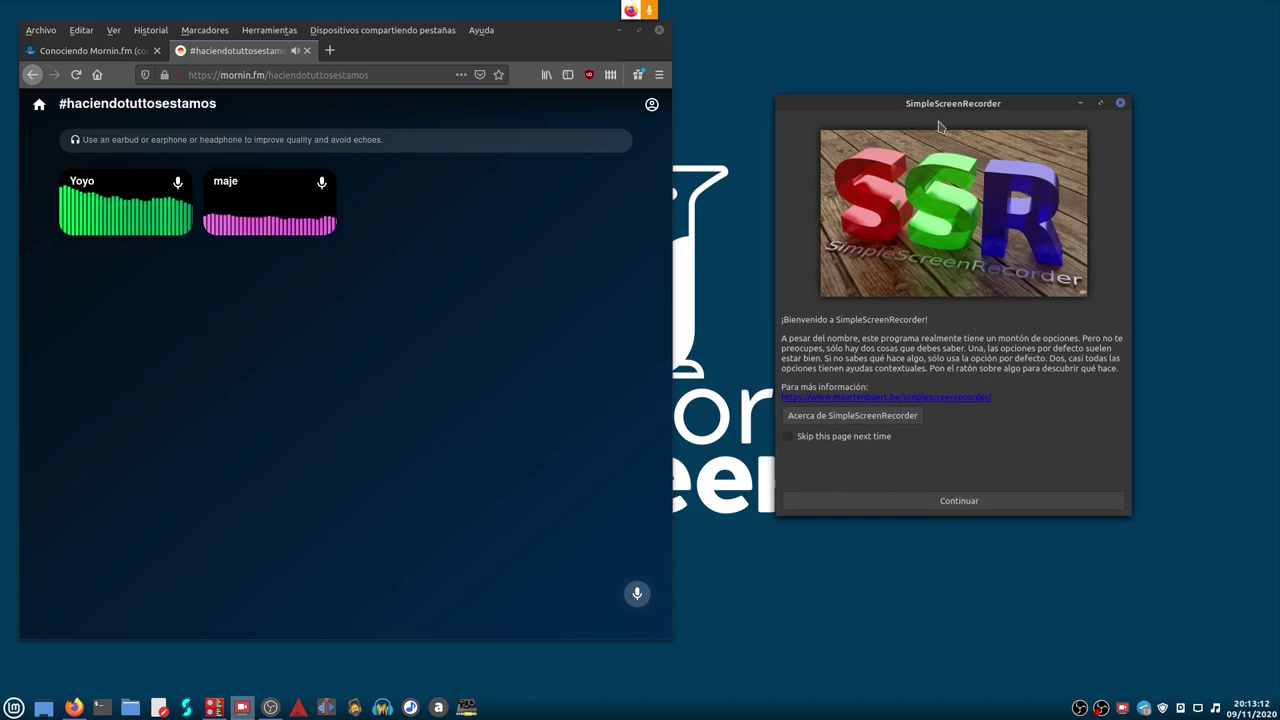
# Open SimpleScreenRecorder's input settings, check the running recording in OBS, and minimize OBS.
pyautogui.click(952, 508)
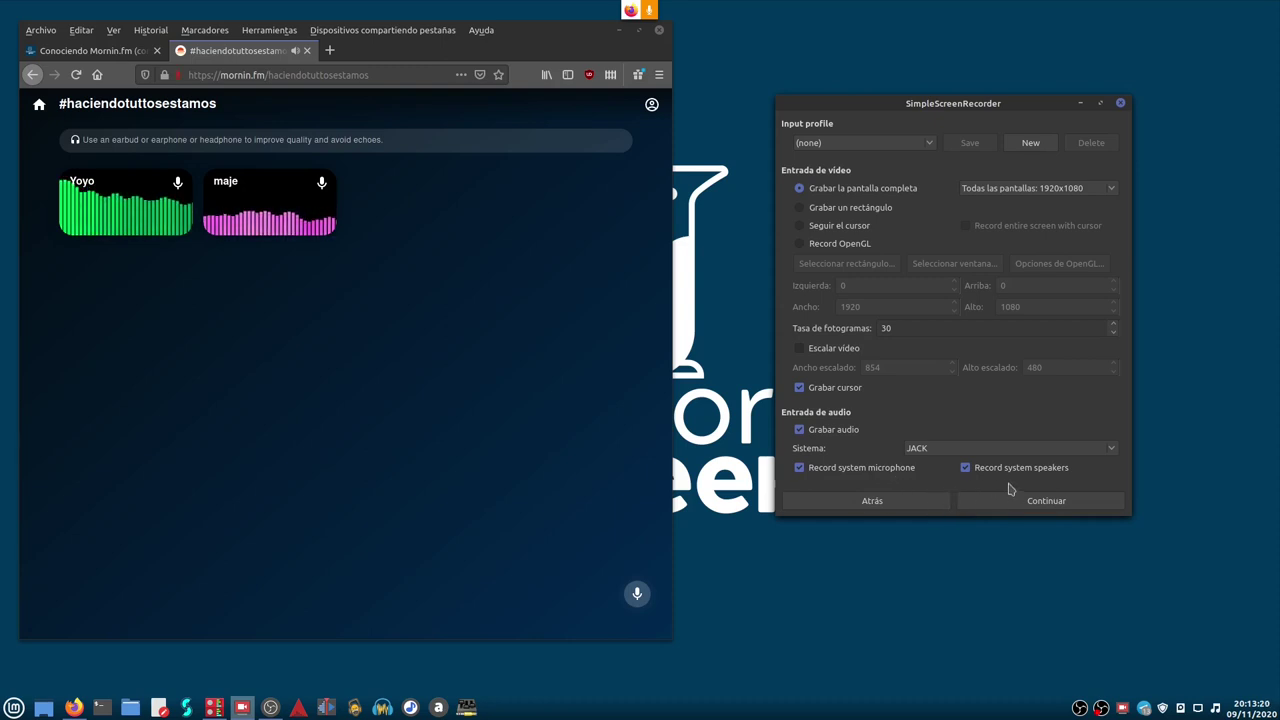
pyautogui.click(270, 708)
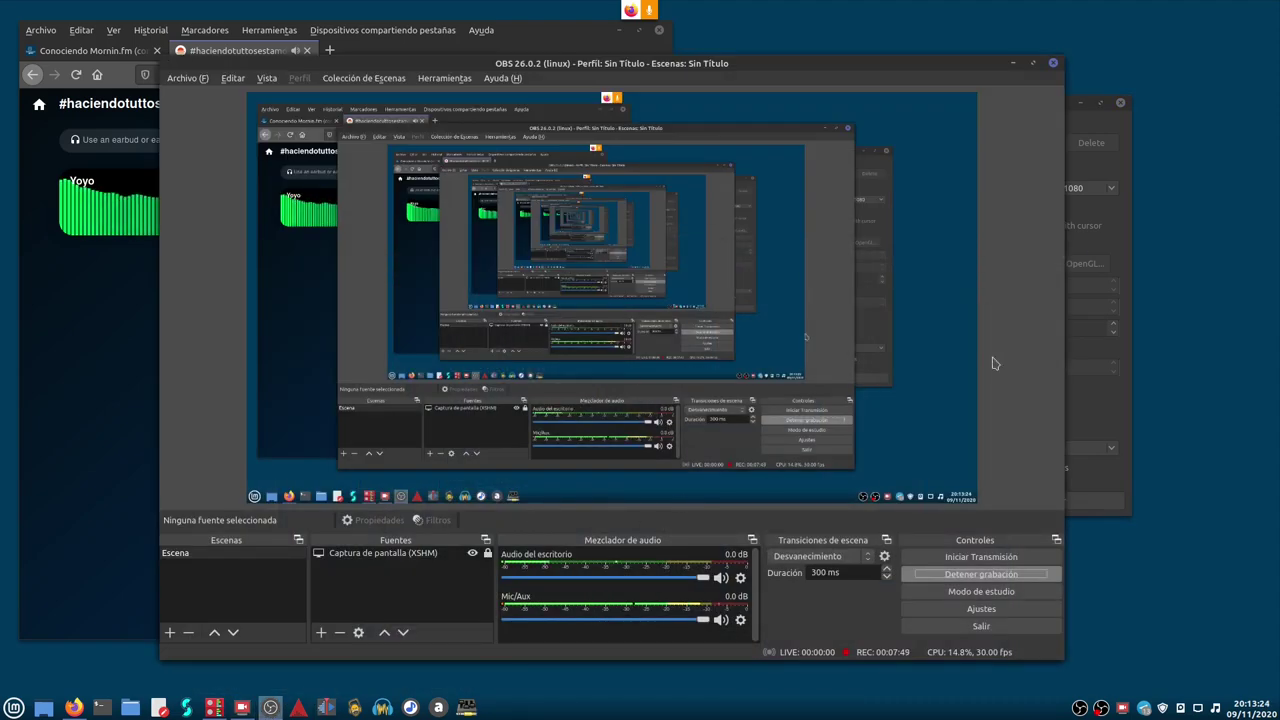
pyautogui.click(1013, 63)
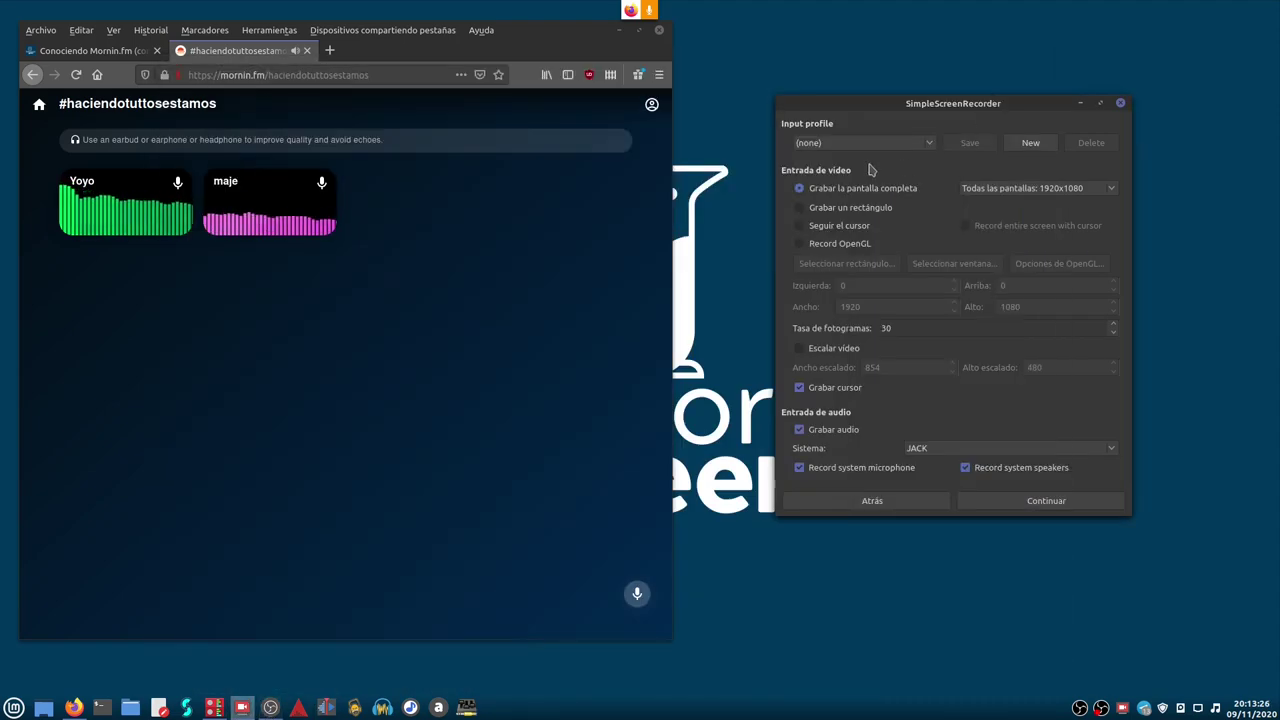
pyautogui.moveTo(897, 108); pyautogui.dragTo(921, 99)
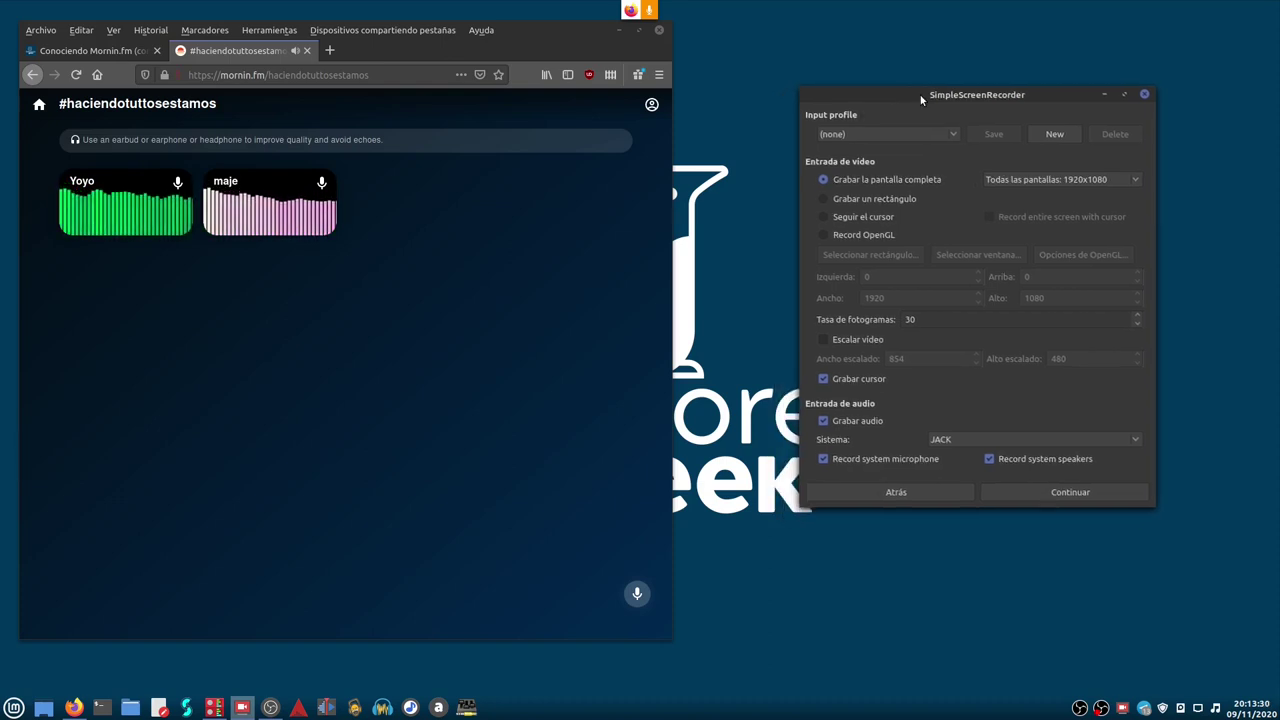
pyautogui.moveTo(922, 99); pyautogui.dragTo(872, 97)
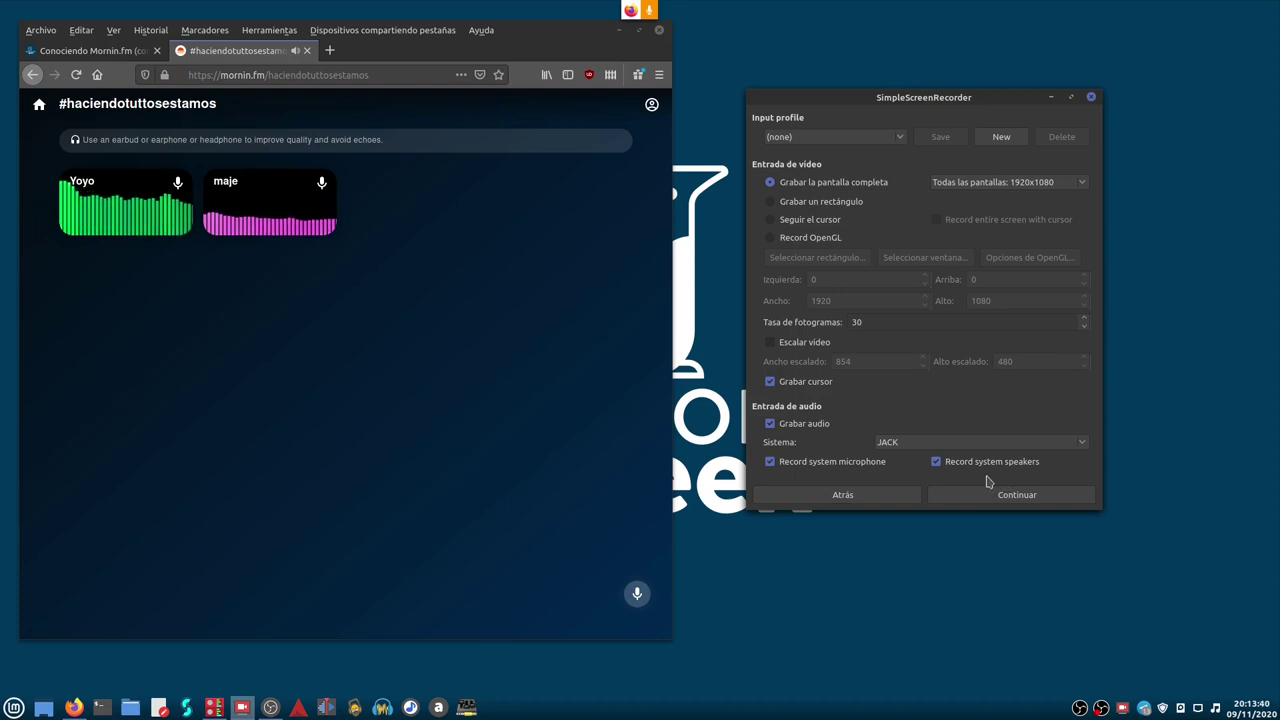
# Accept the full-screen JACK audio input and the MKV output settings, and start the recording preview.
pyautogui.click(1020, 494)
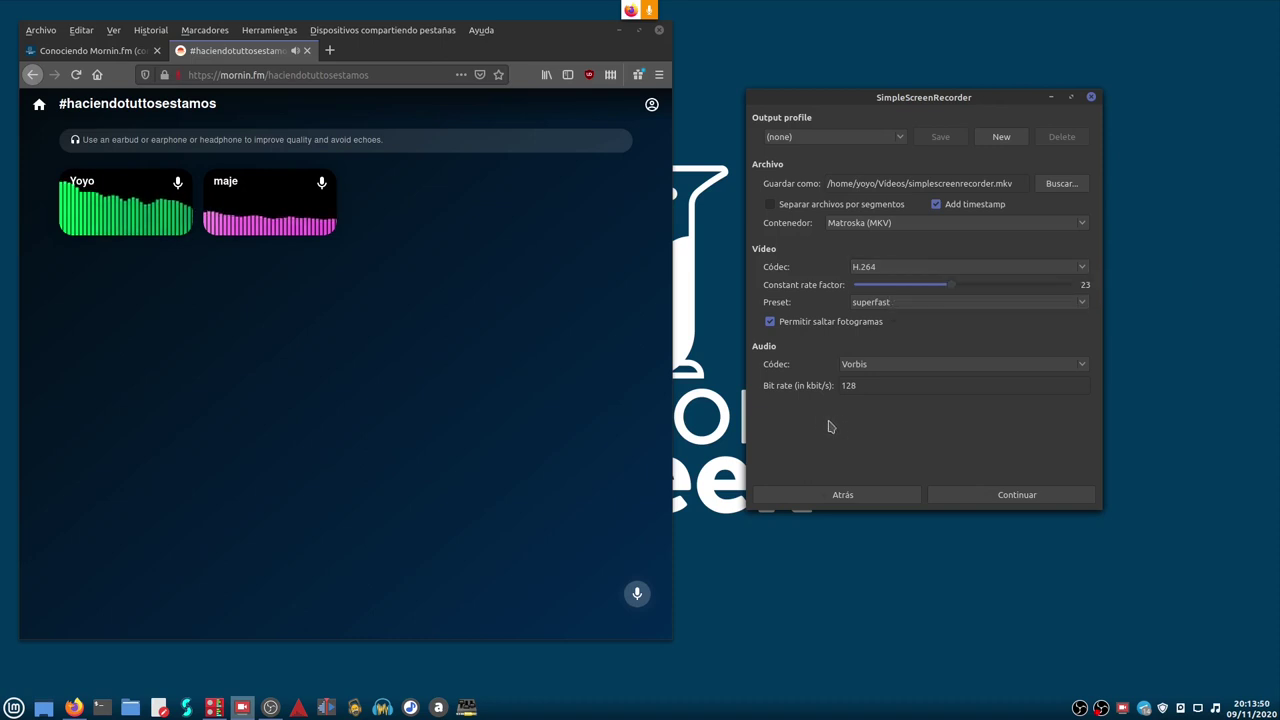
pyautogui.click(1019, 498)
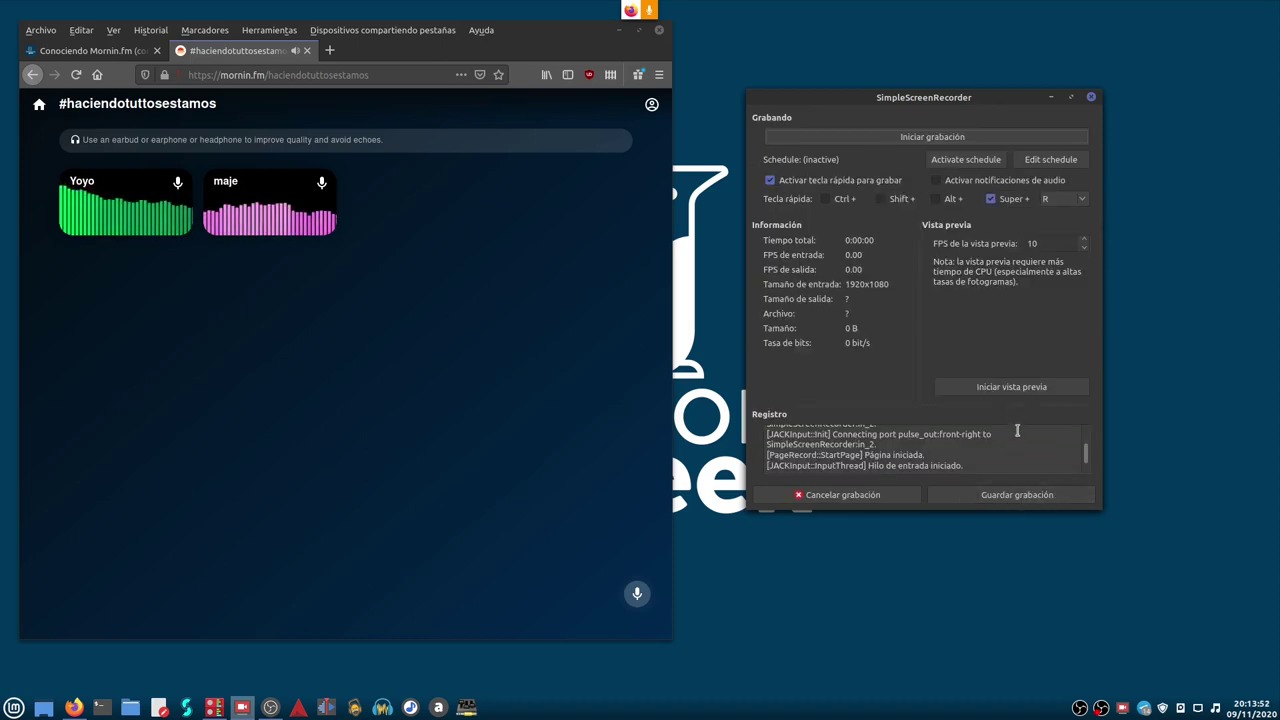
pyautogui.click(1011, 388)
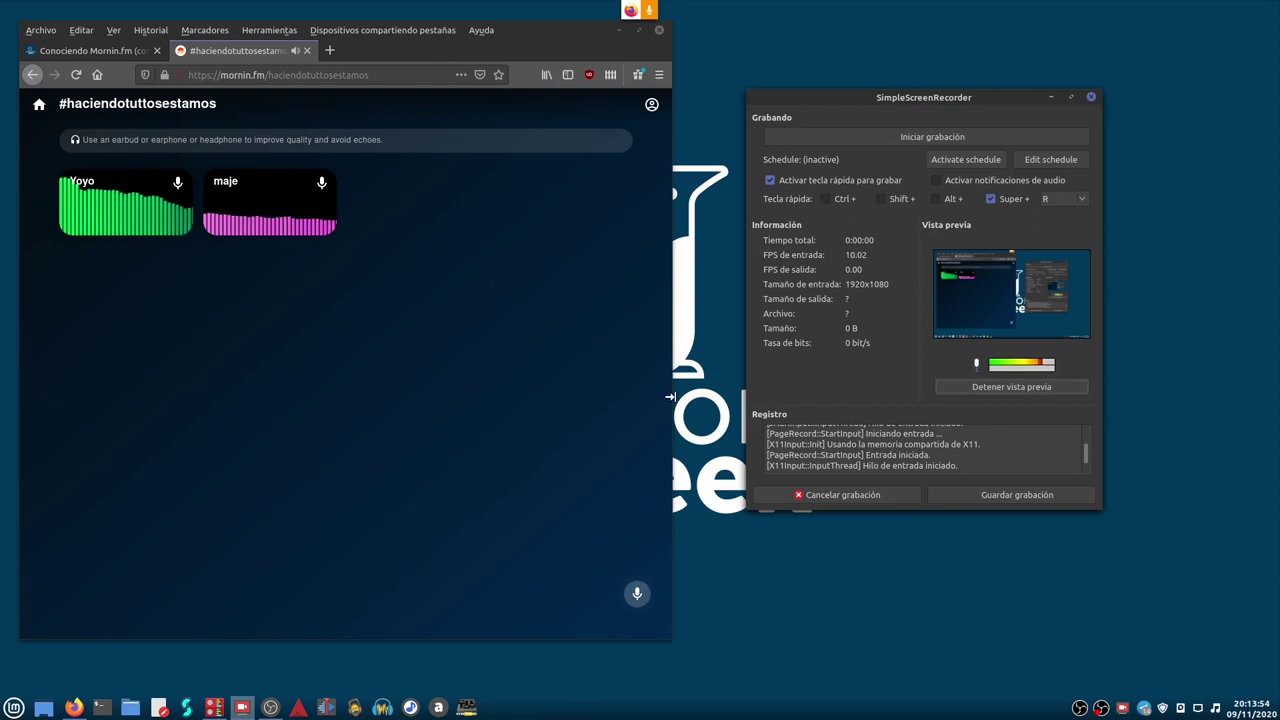
# In Carla's patchbay, reposition the SimpleScreenRecorder node, connect system capture_1 to its in_2 port, and minimize Carla.
pyautogui.click(213, 710)
pyautogui.moveTo(567, 289); pyautogui.dragTo(848, 422)
pyautogui.moveTo(298, 203); pyautogui.dragTo(790, 442)
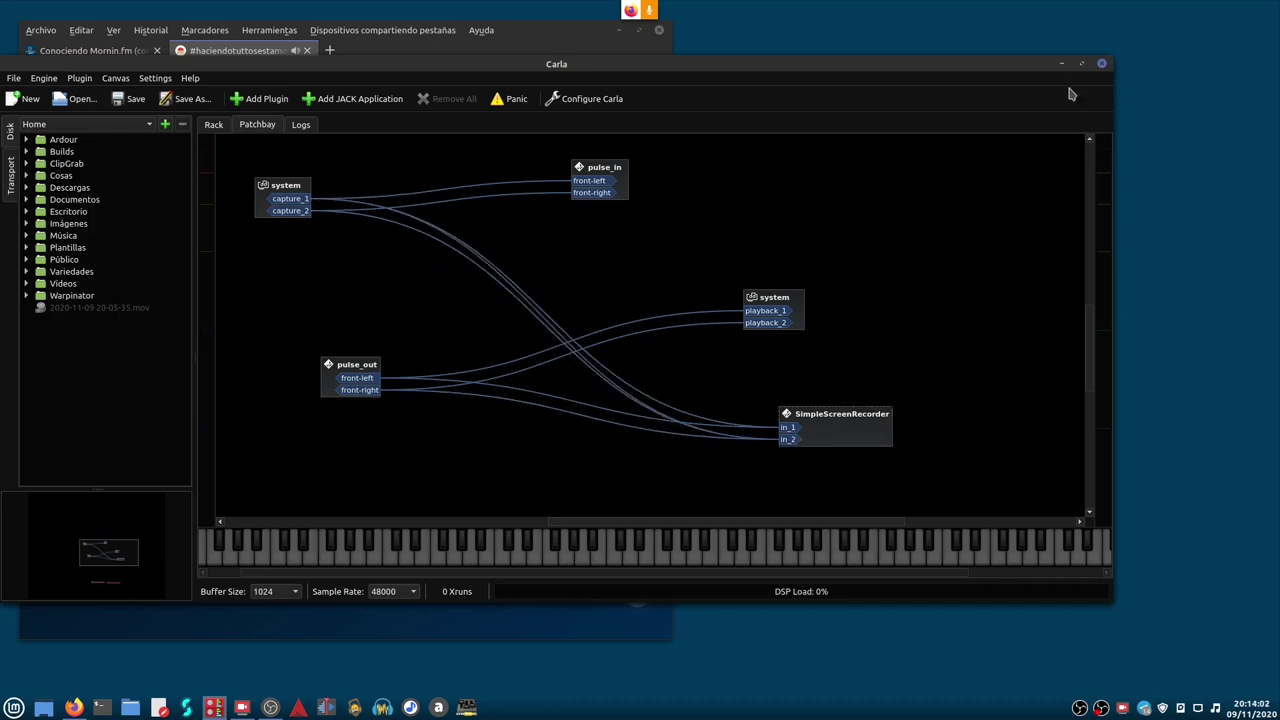
pyautogui.click(1061, 63)
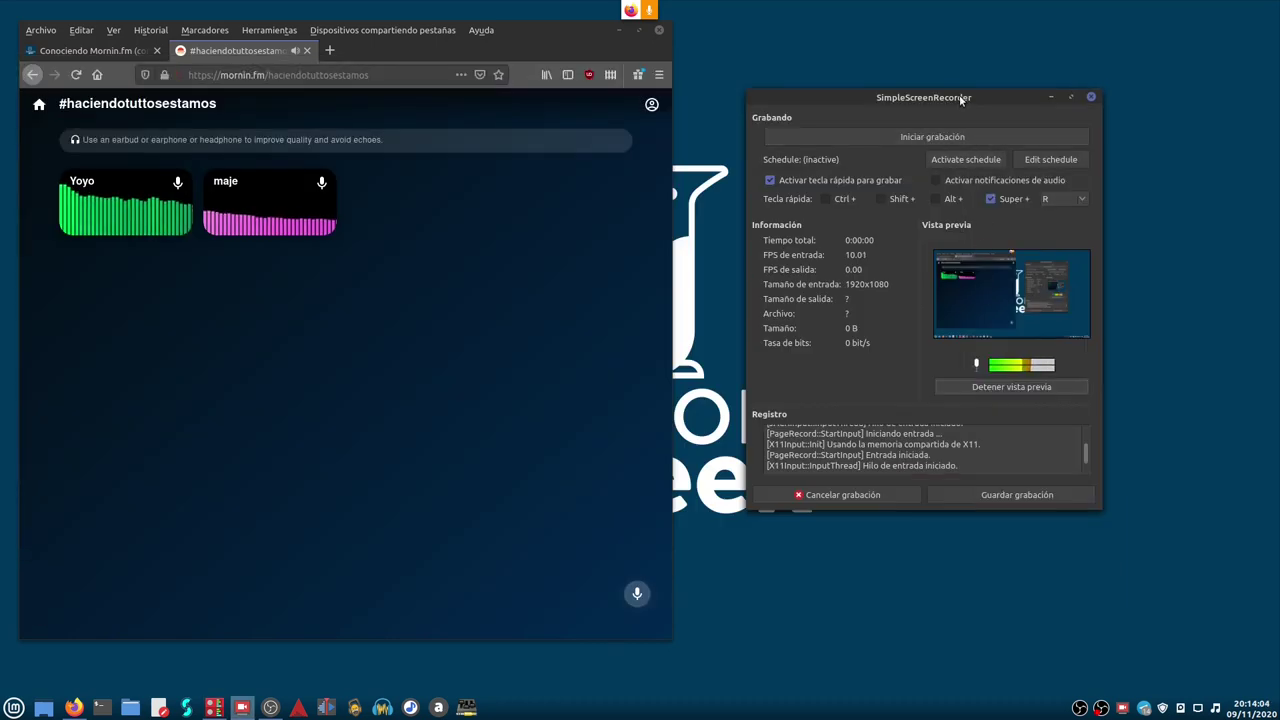
pyautogui.moveTo(961, 98); pyautogui.dragTo(1005, 89)
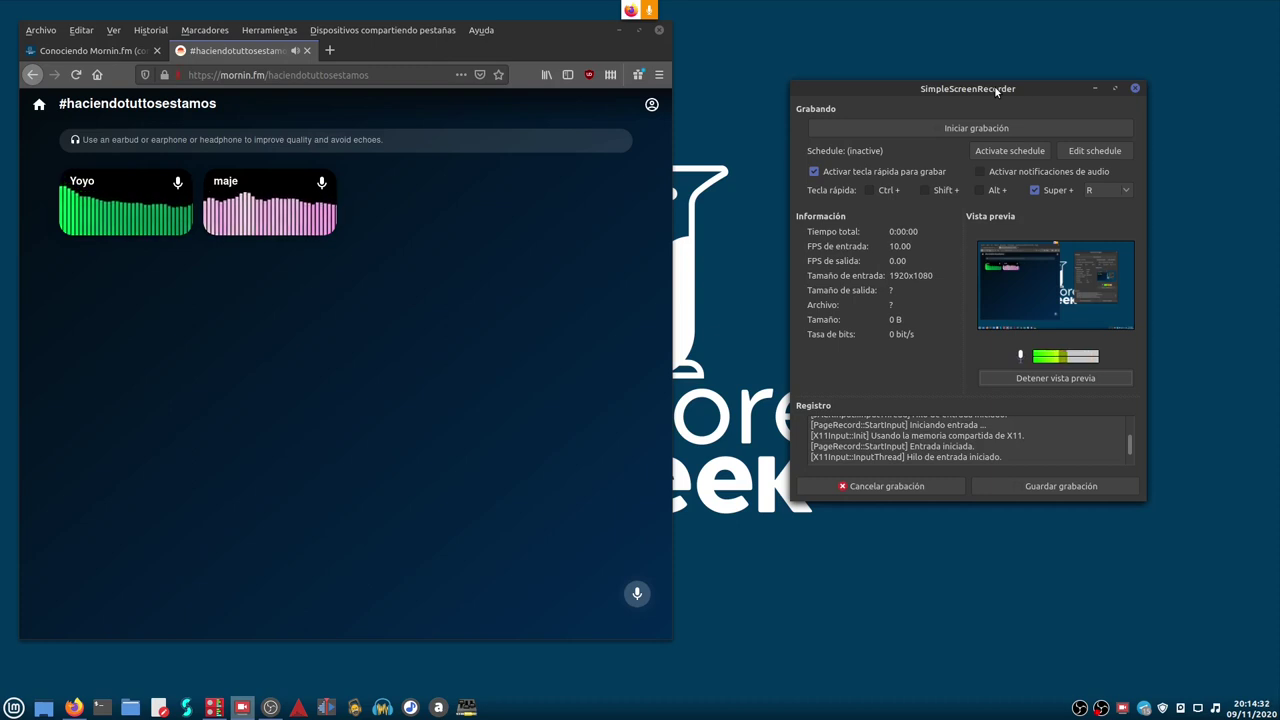
pyautogui.moveTo(966, 90); pyautogui.dragTo(1002, 82)
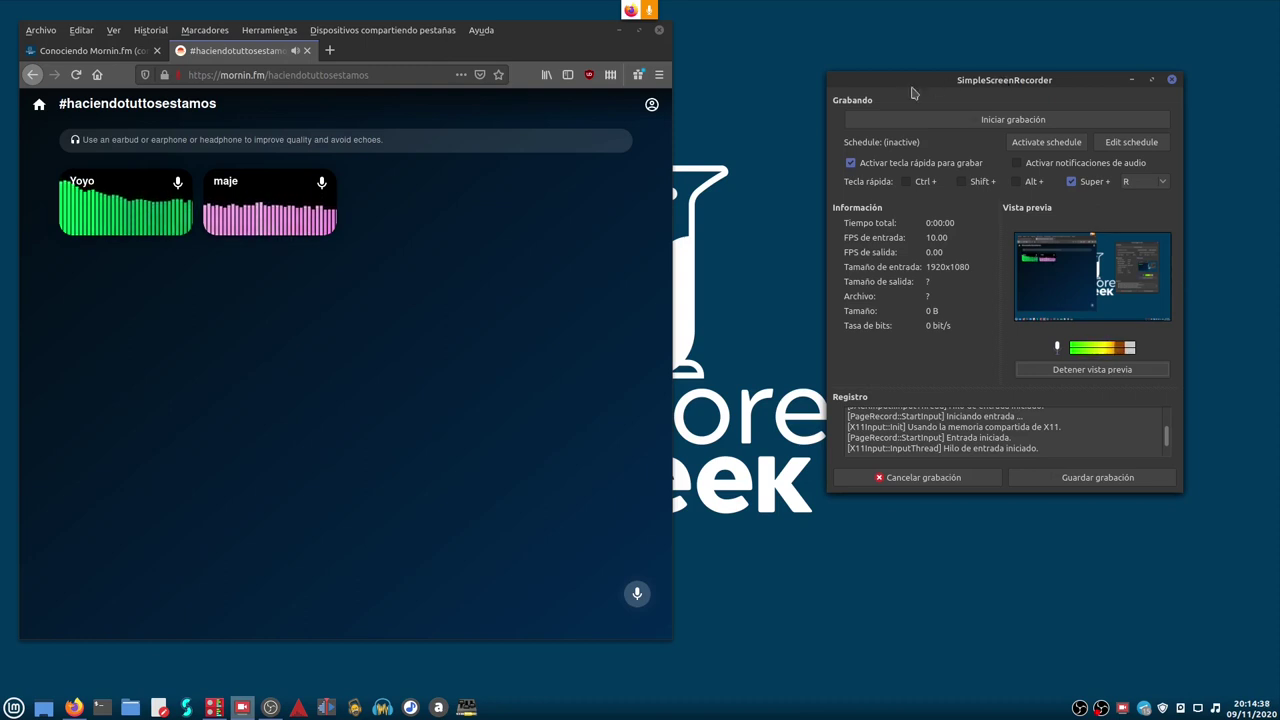
pyautogui.moveTo(540, 28)
pyautogui.mouseDown()
pyautogui.moveTo(550, 50)
pyautogui.moveTo(559, 40)
pyautogui.mouseUp()
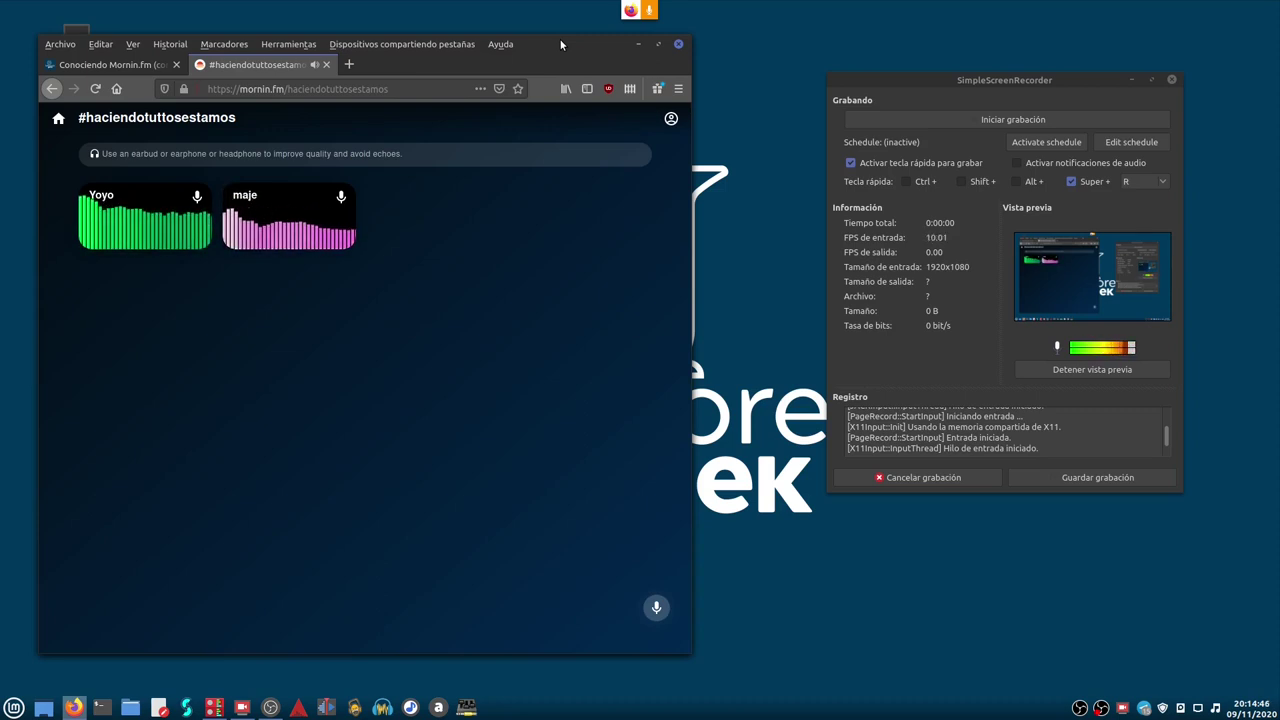
pyautogui.moveTo(1035, 83); pyautogui.dragTo(1055, 85)
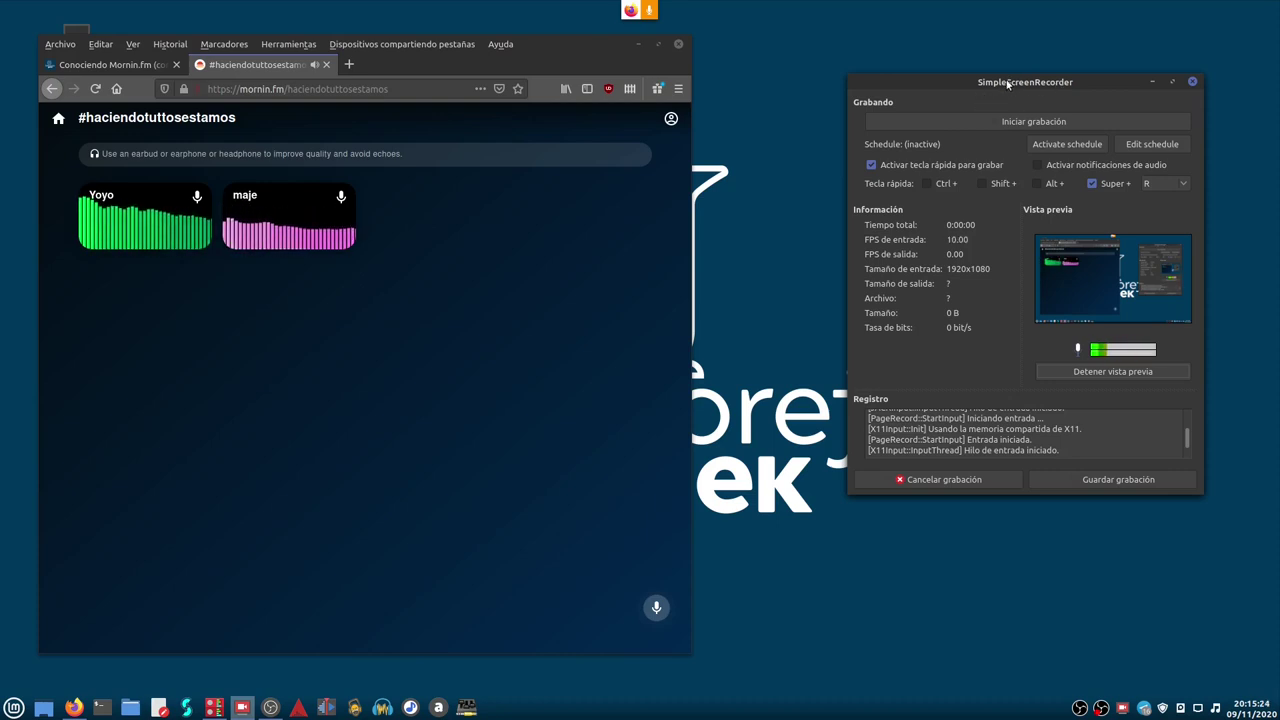
pyautogui.moveTo(1005, 81); pyautogui.dragTo(997, 79)
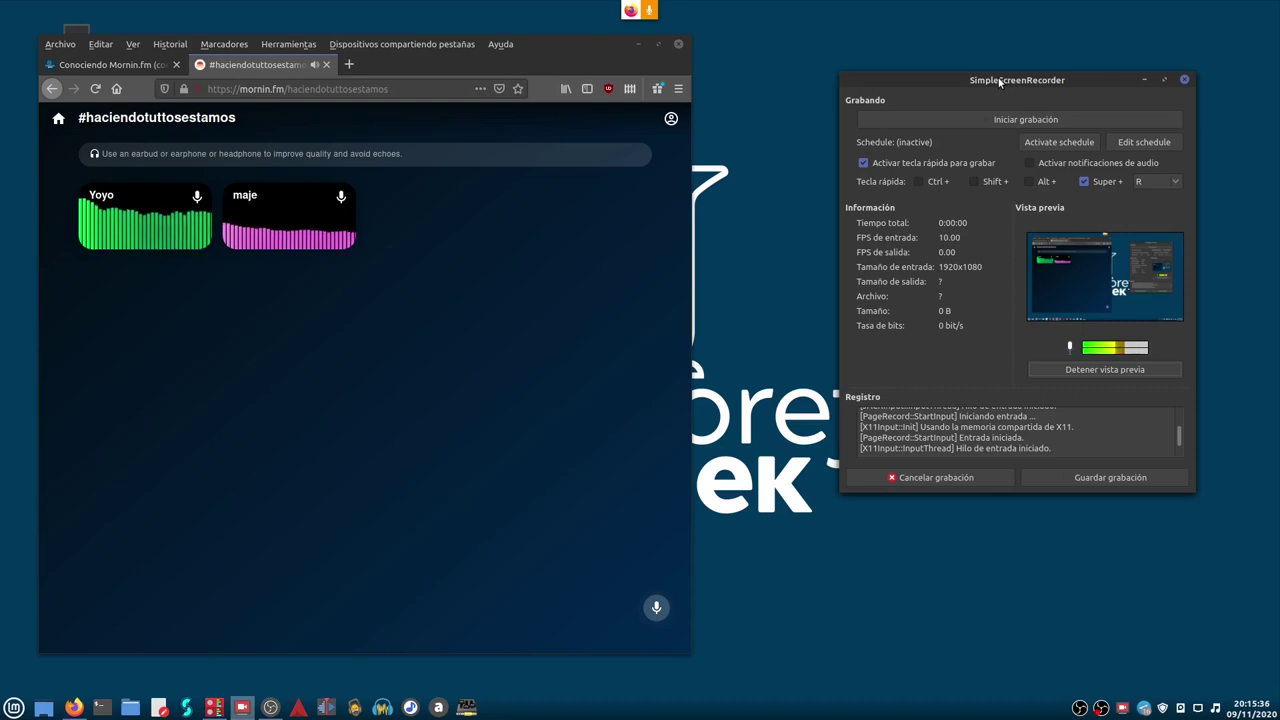
# Record the mornin.fm conversation with SimpleScreenRecorder and pause the recording once the conversation is captured.
pyautogui.click(1017, 121)
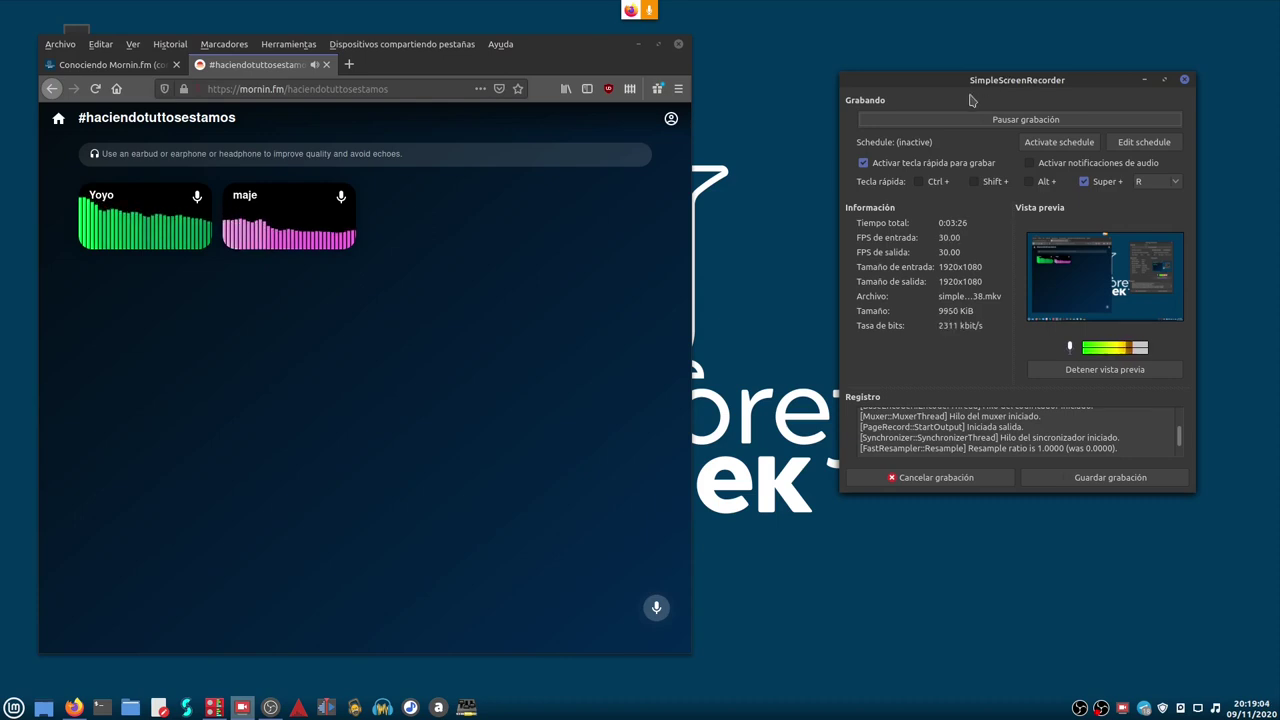
pyautogui.moveTo(990, 82); pyautogui.dragTo(1010, 86)
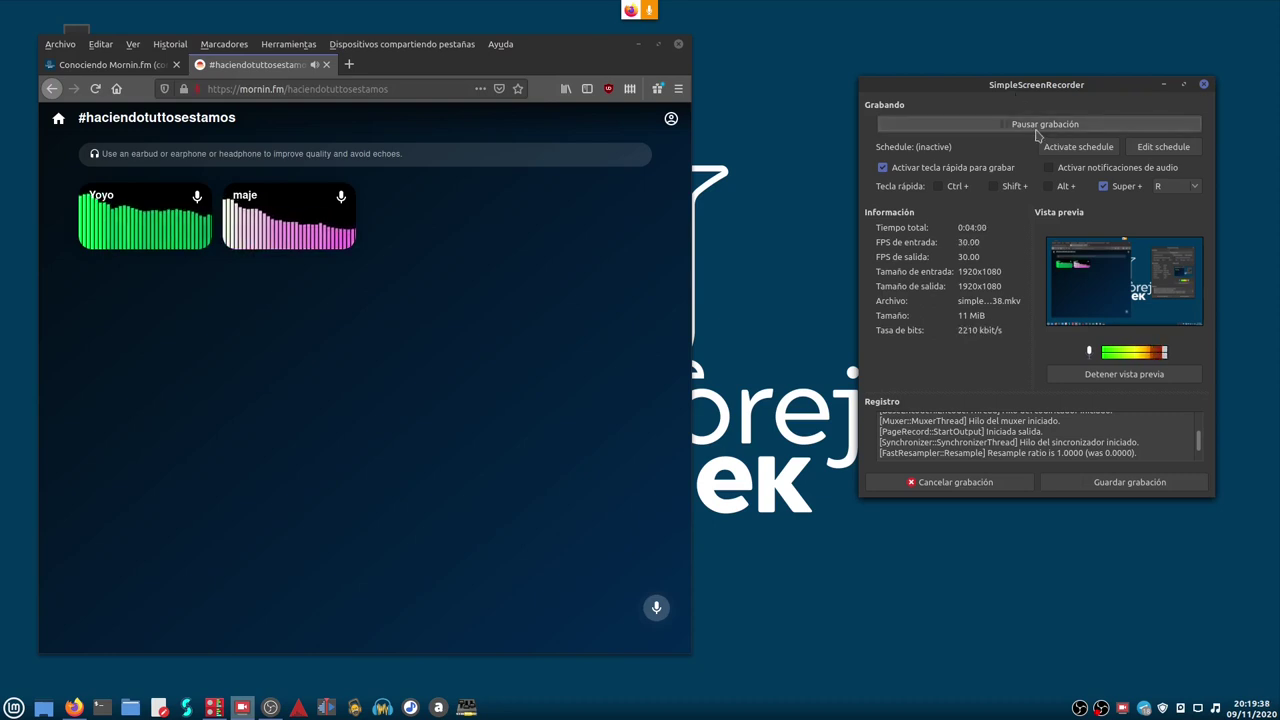
pyautogui.click(1044, 125)
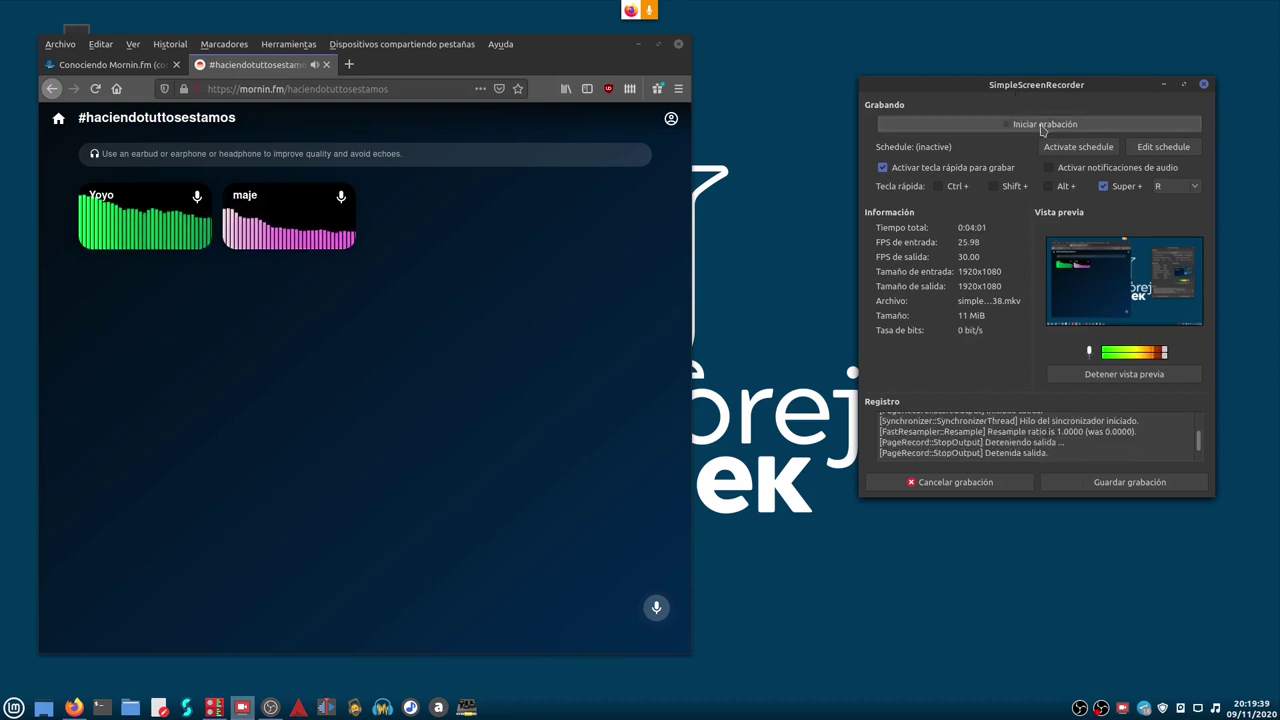
# Save the finished recording and close SimpleScreenRecorder.
pyautogui.click(1115, 484)
pyautogui.click(1091, 488)
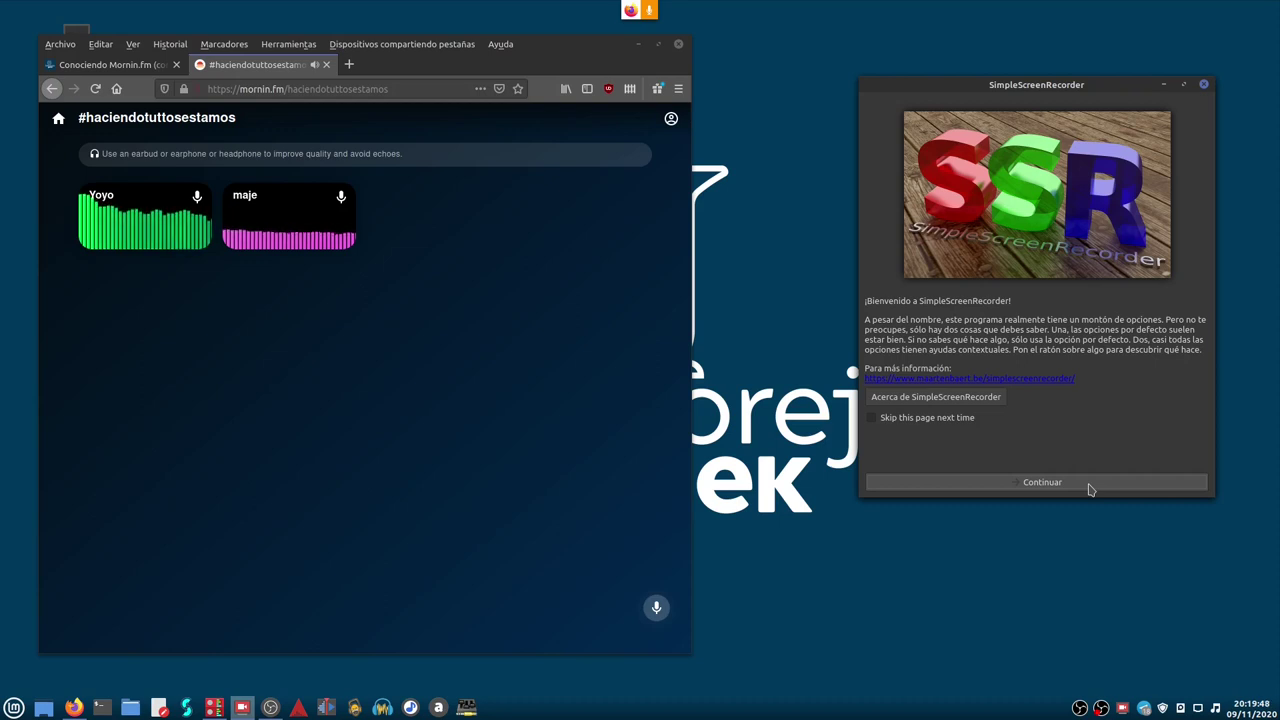
pyautogui.click(1204, 87)
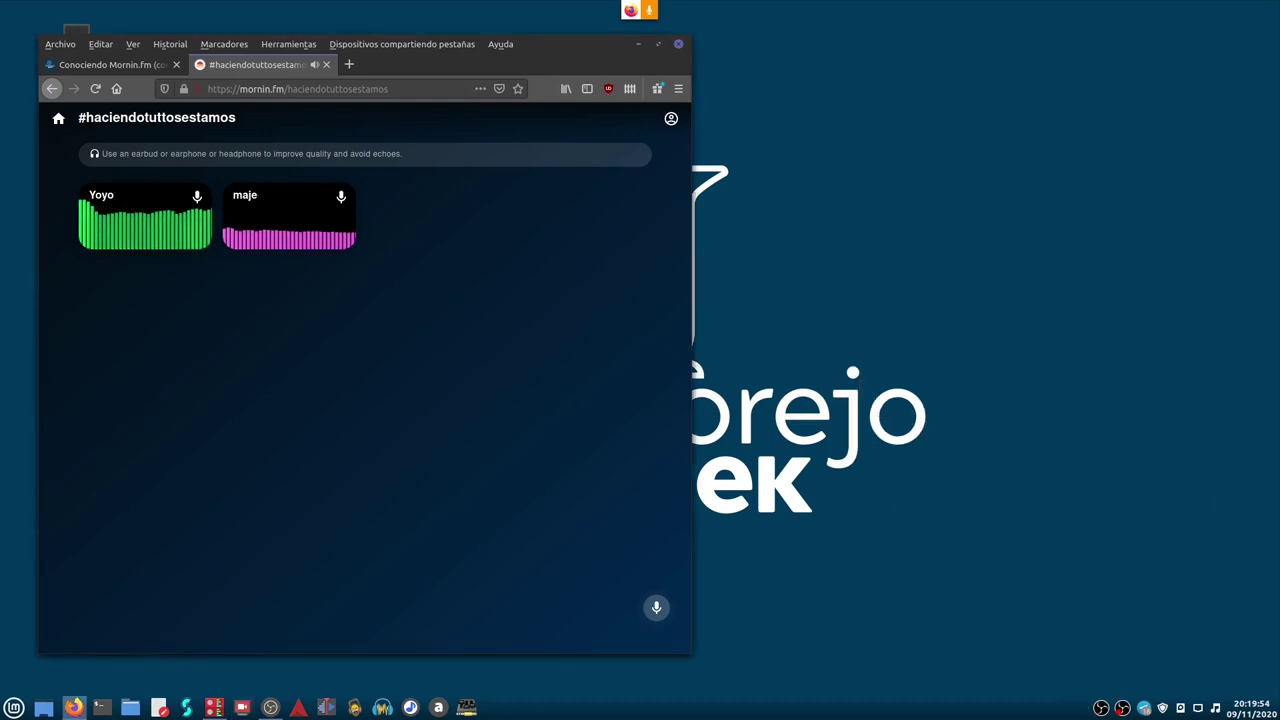
# Open the Vídeos folder in a smaller file manager window placed over the free part of the desktop.
pyautogui.click(123, 712)
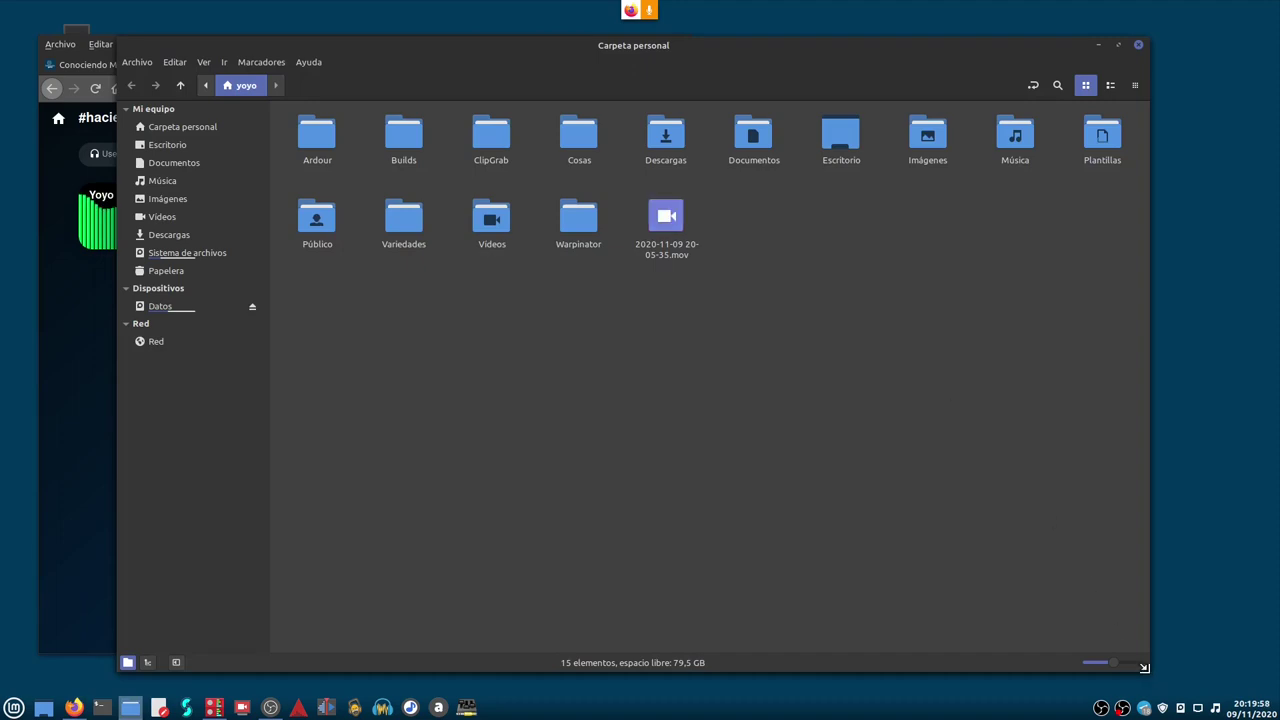
pyautogui.moveTo(1146, 674); pyautogui.dragTo(784, 541)
pyautogui.moveTo(540, 87); pyautogui.dragTo(906, 130)
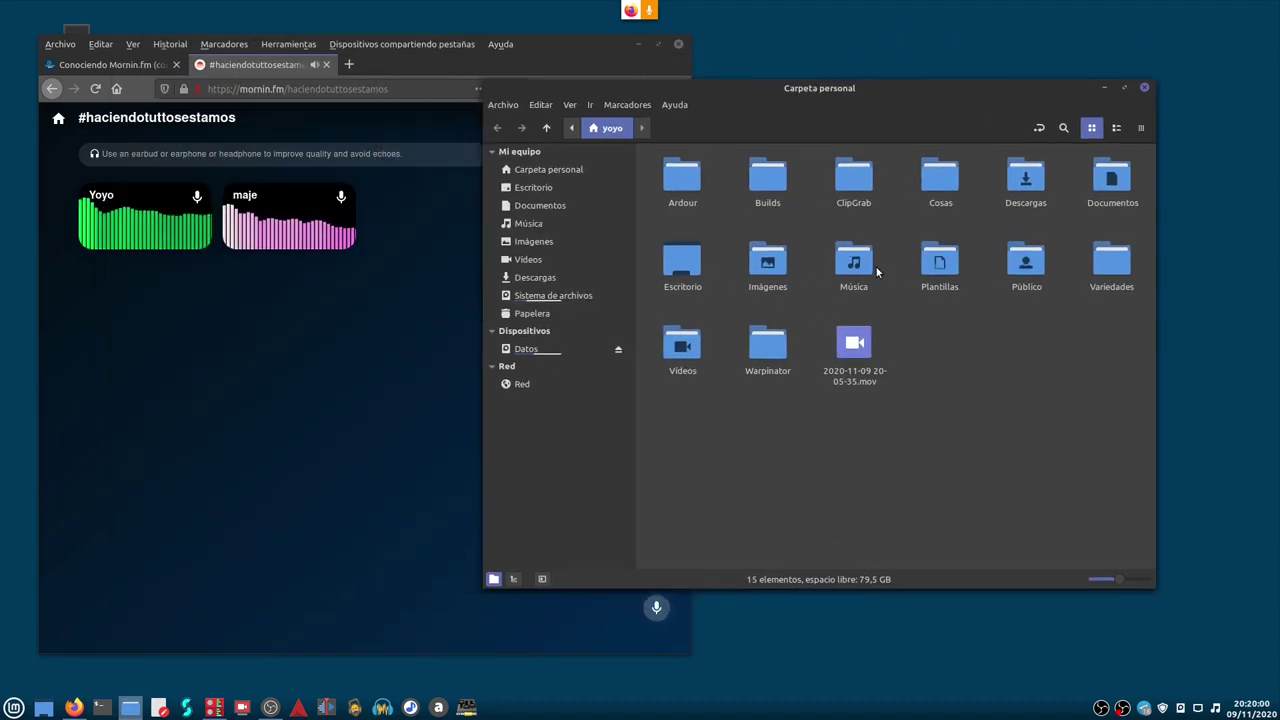
pyautogui.doubleClick(684, 348)
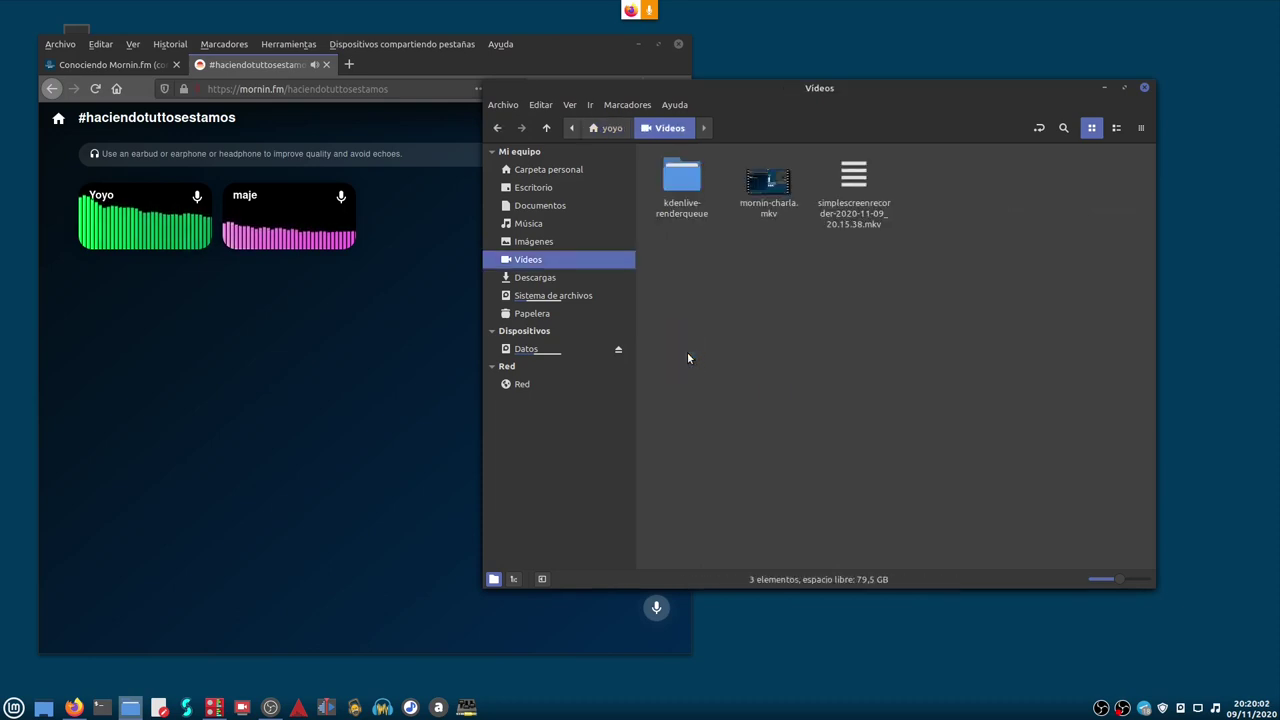
# Rename the new SimpleScreenRecorder recording as maje-yoyo.mkv and leave it selected.
pyautogui.click(853, 185)
pyautogui.rightClick(853, 188)
pyautogui.click(876, 314)
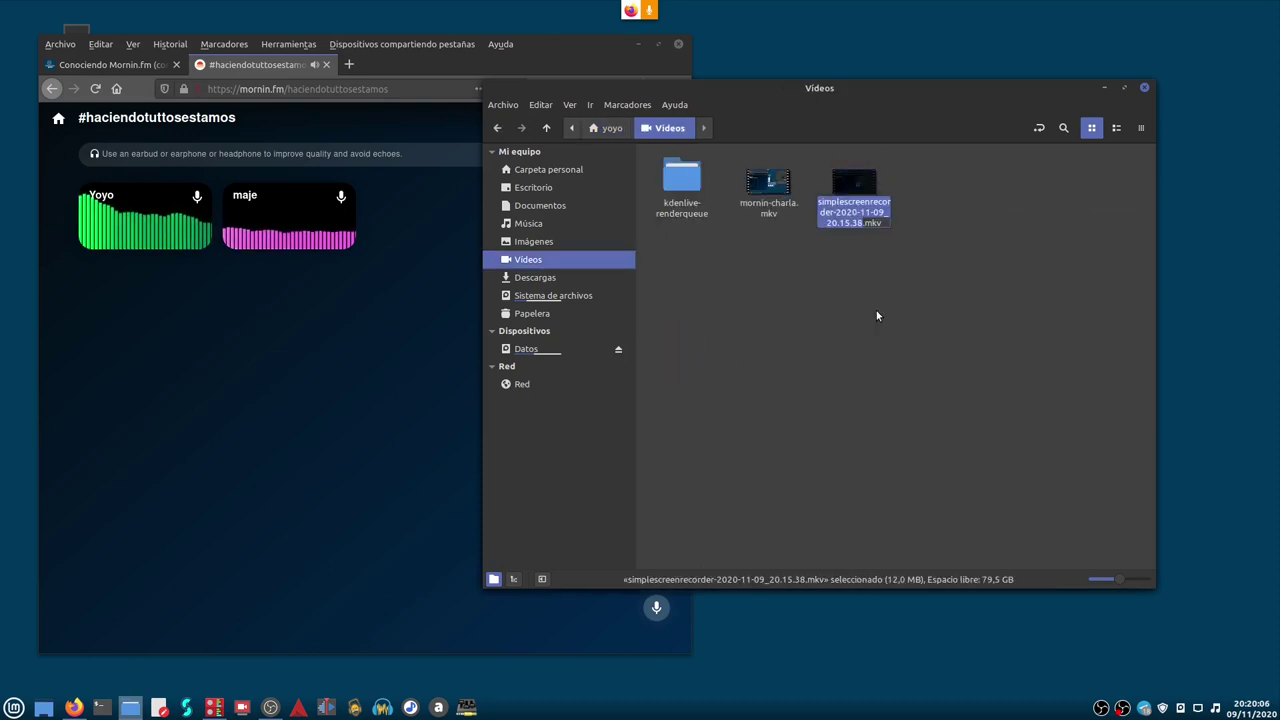
pyautogui.write('maje')
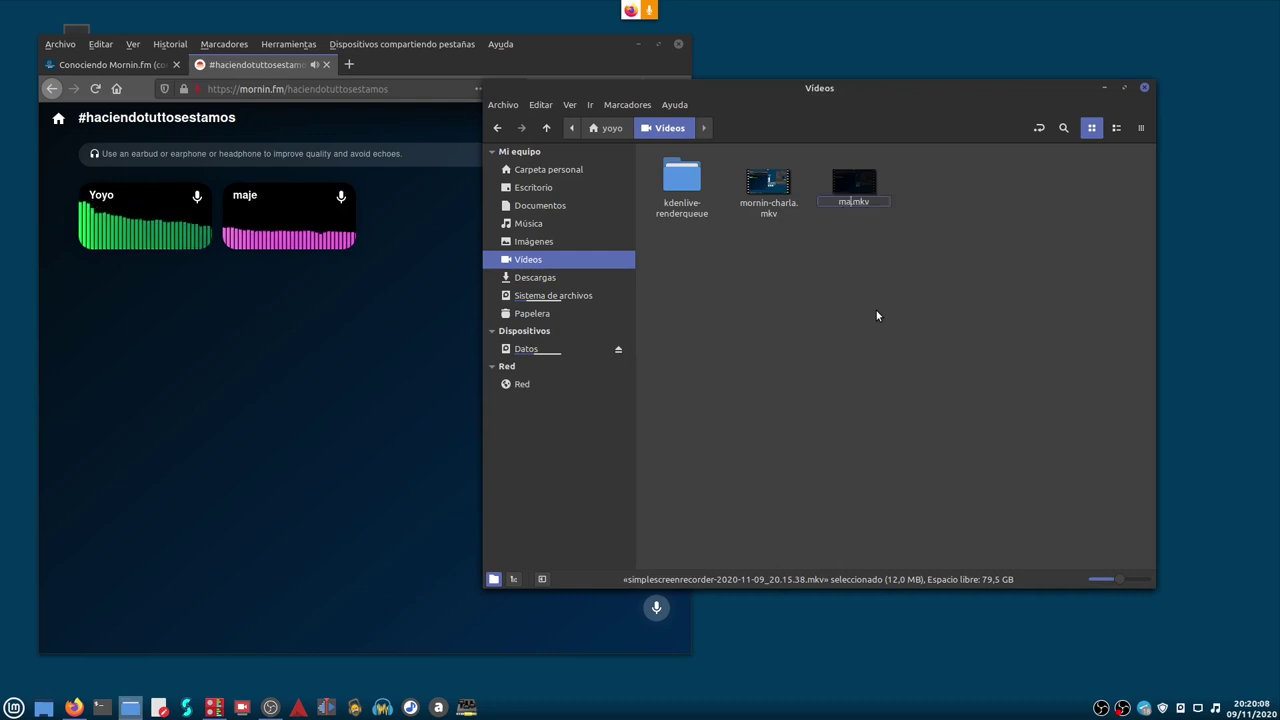
pyautogui.write('-yoyo')
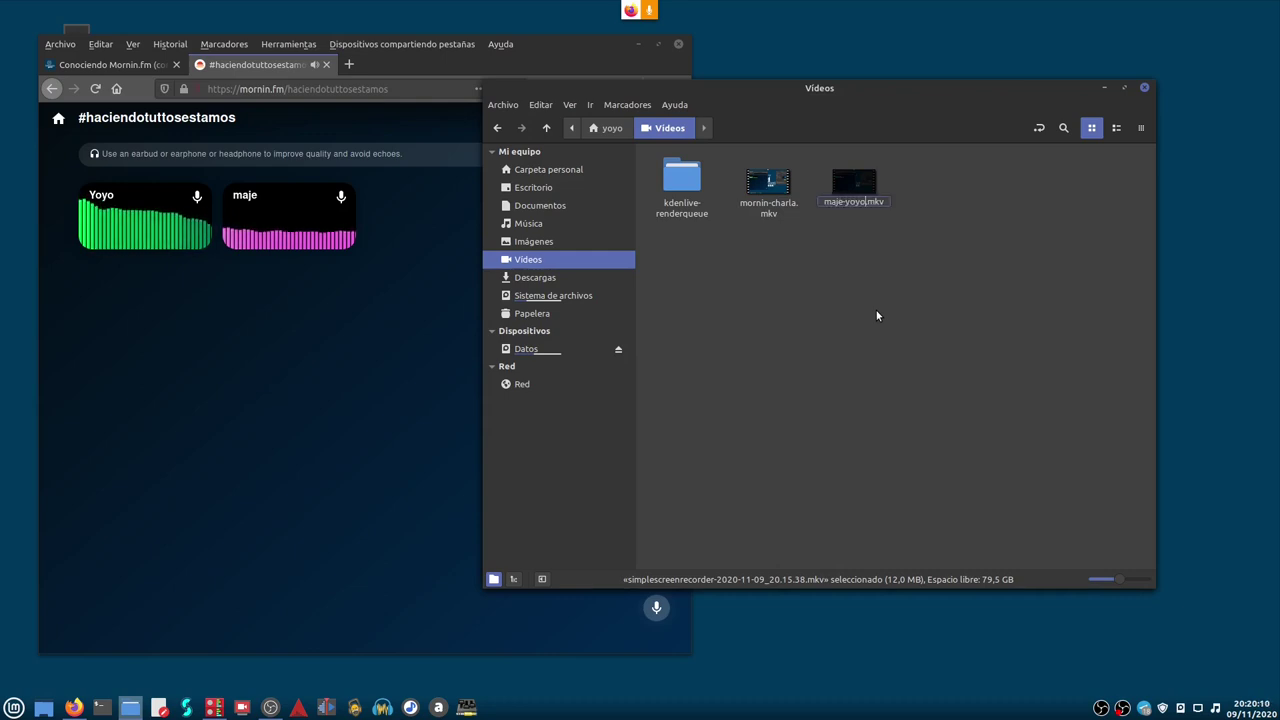
pyautogui.press('Return')
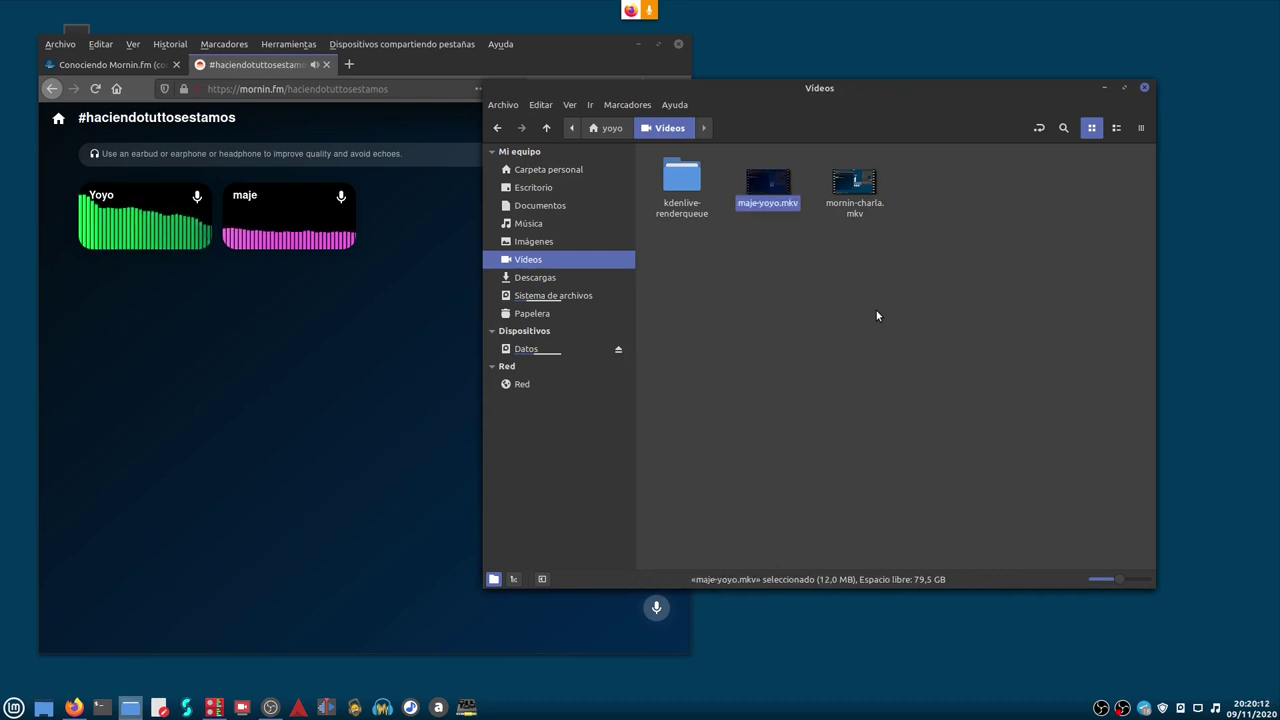
pyautogui.click(876, 310)
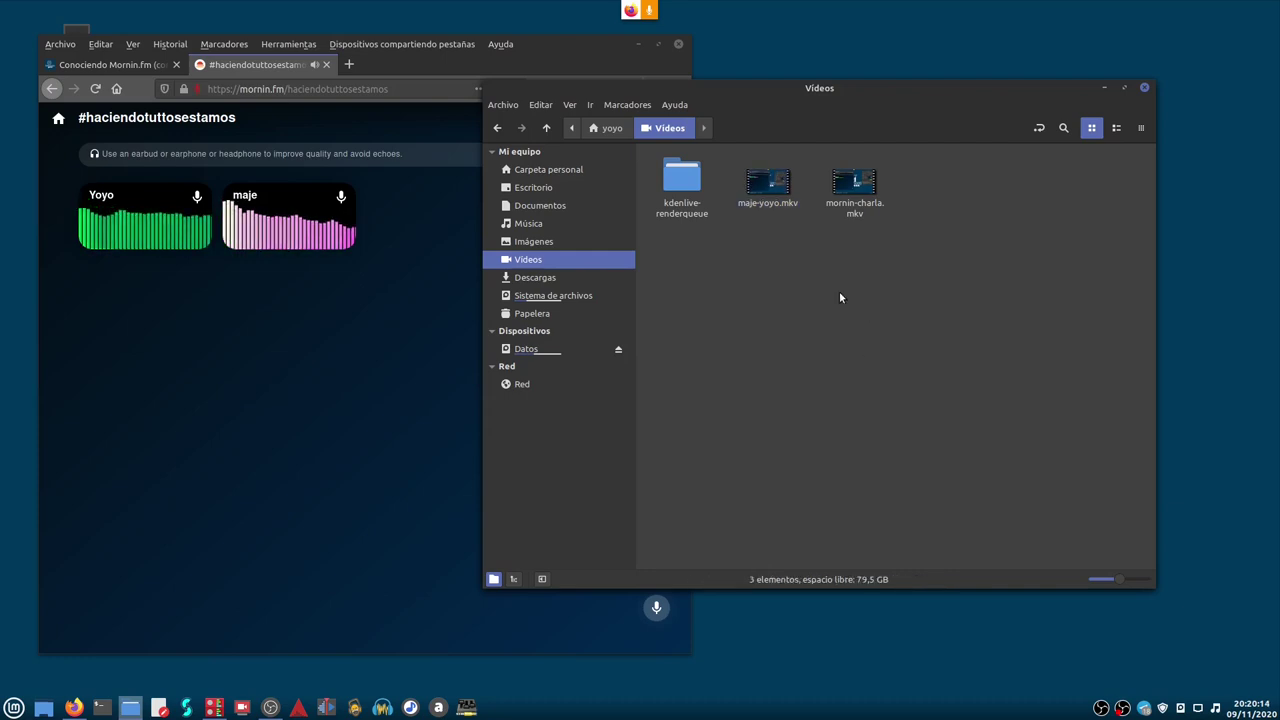
pyautogui.click(768, 187)
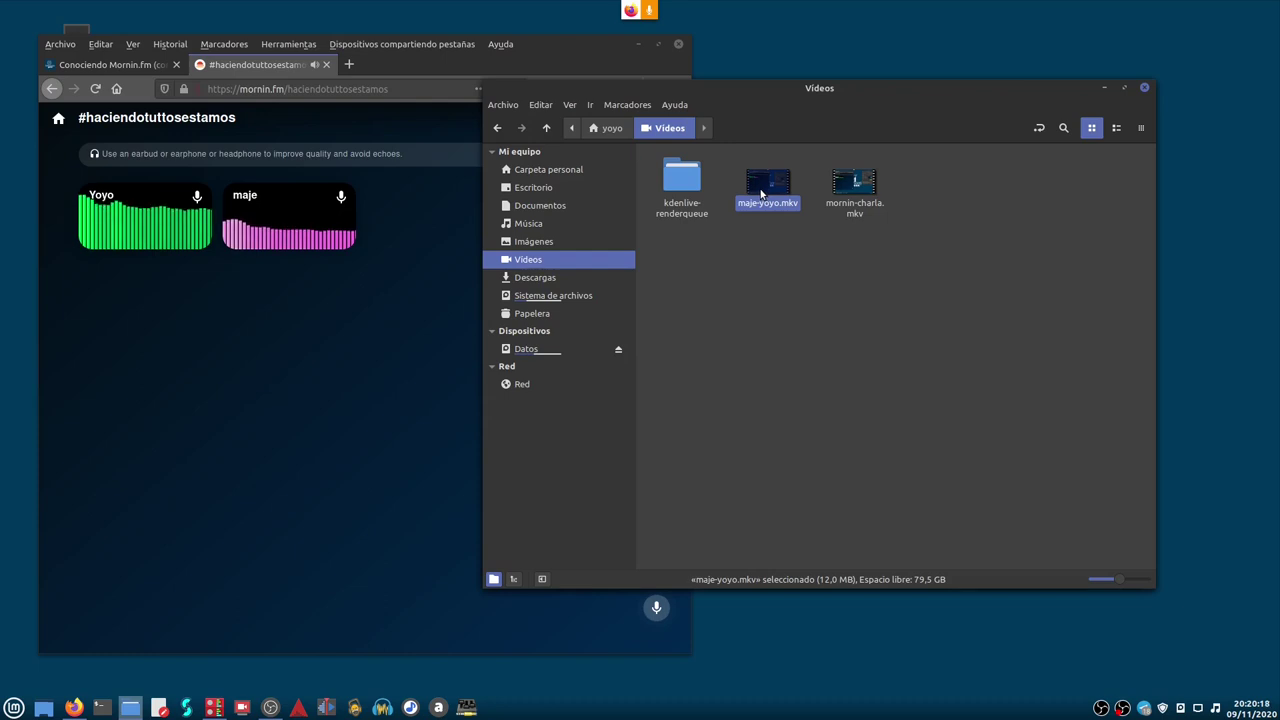
# Play maje-yoyo.mkv in Celluloid, sample it near 1:00 and 2:33, and close the player.
pyautogui.rightClick(761, 193)
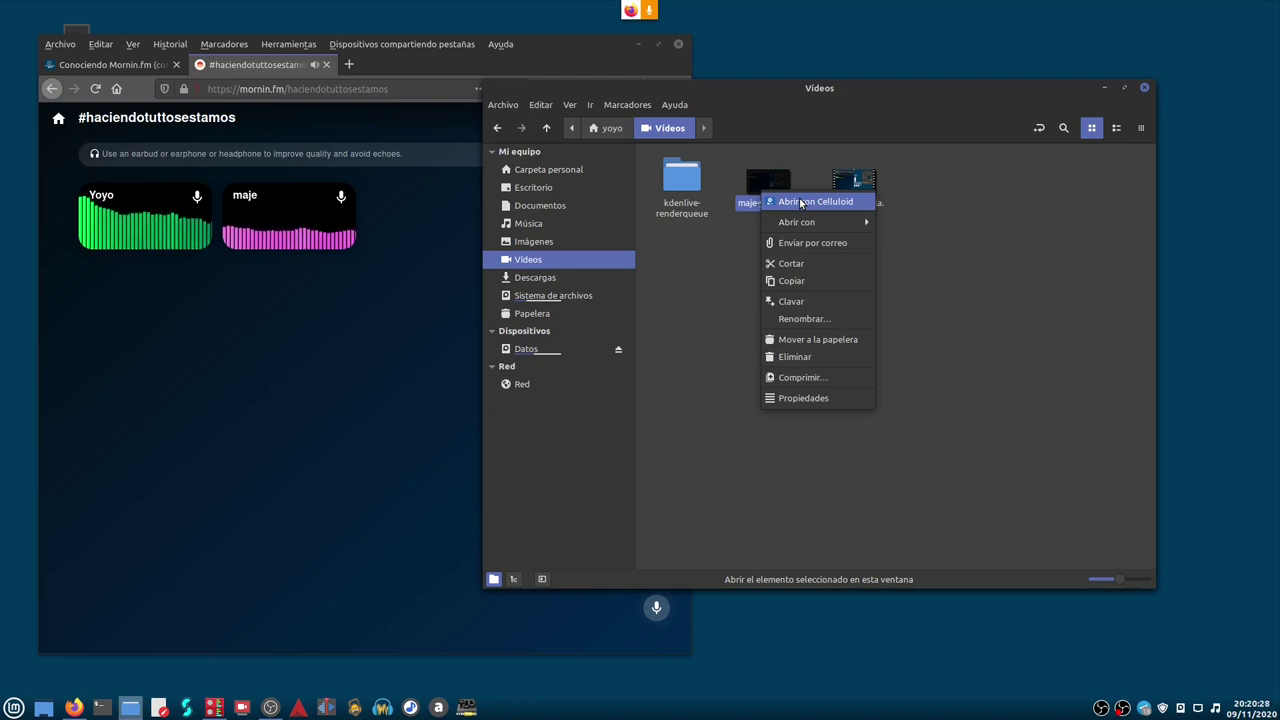
pyautogui.click(800, 203)
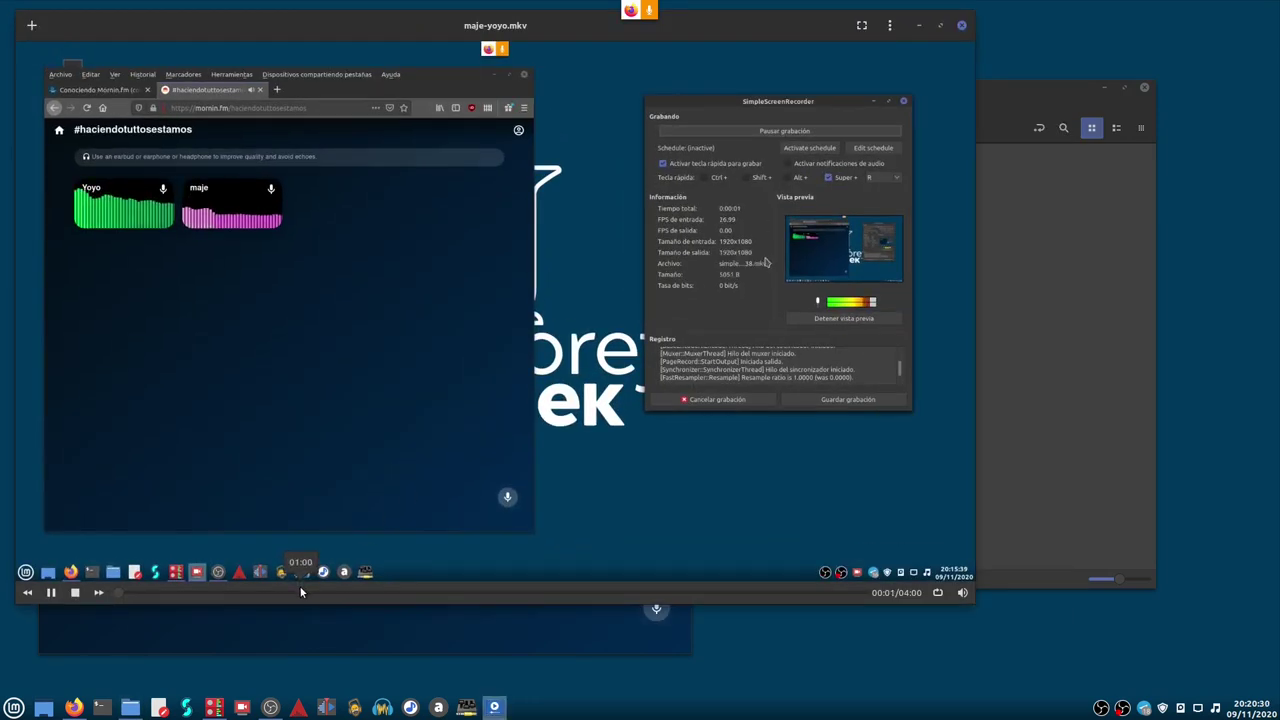
pyautogui.click(300, 591)
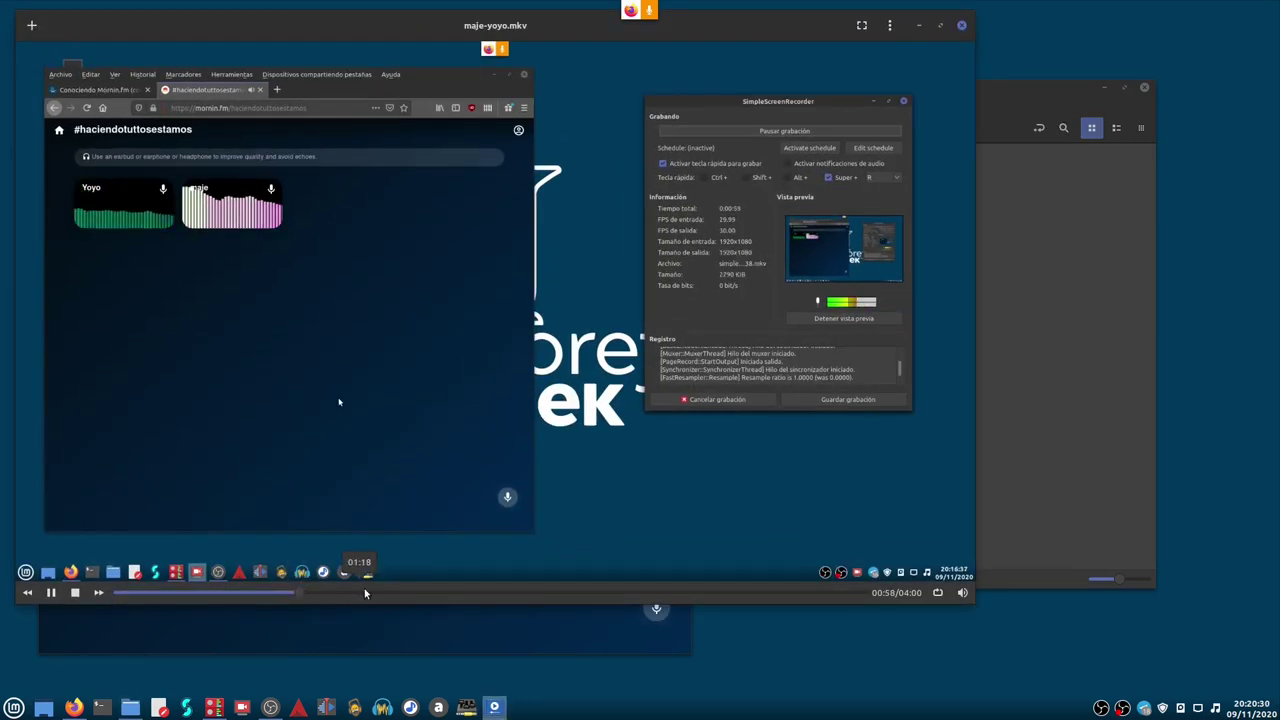
pyautogui.click(598, 591)
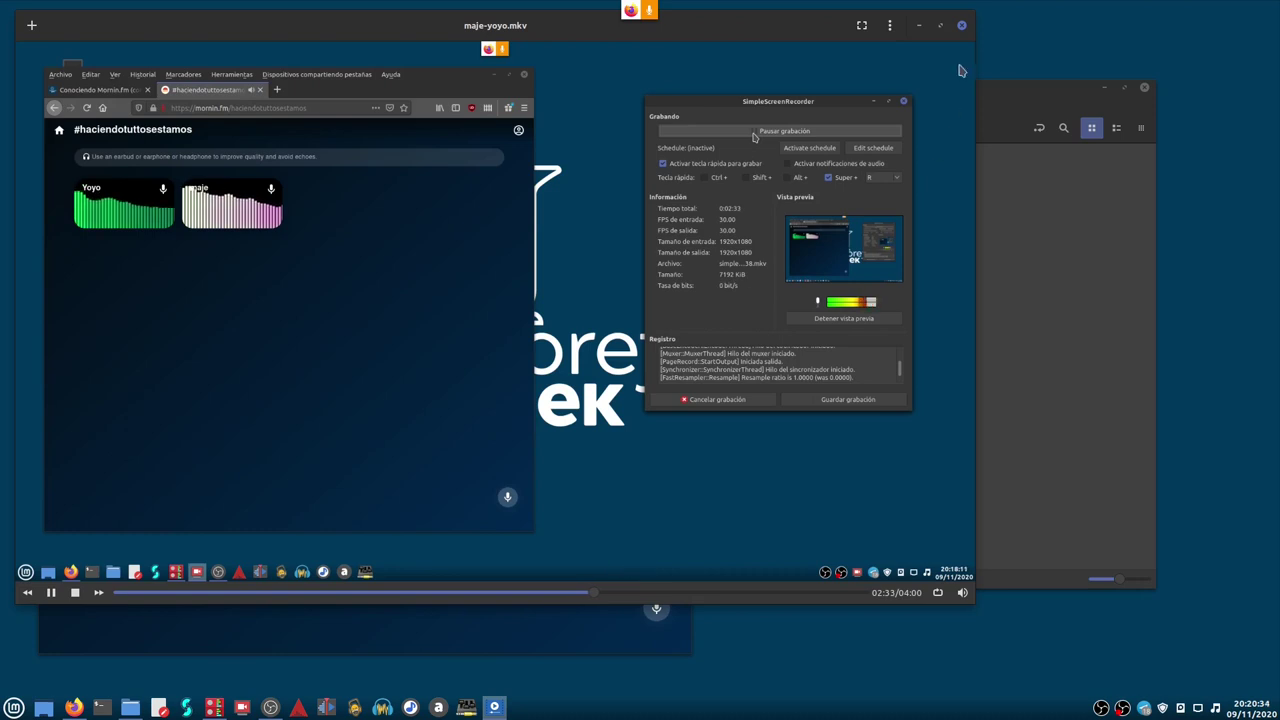
pyautogui.click(961, 25)
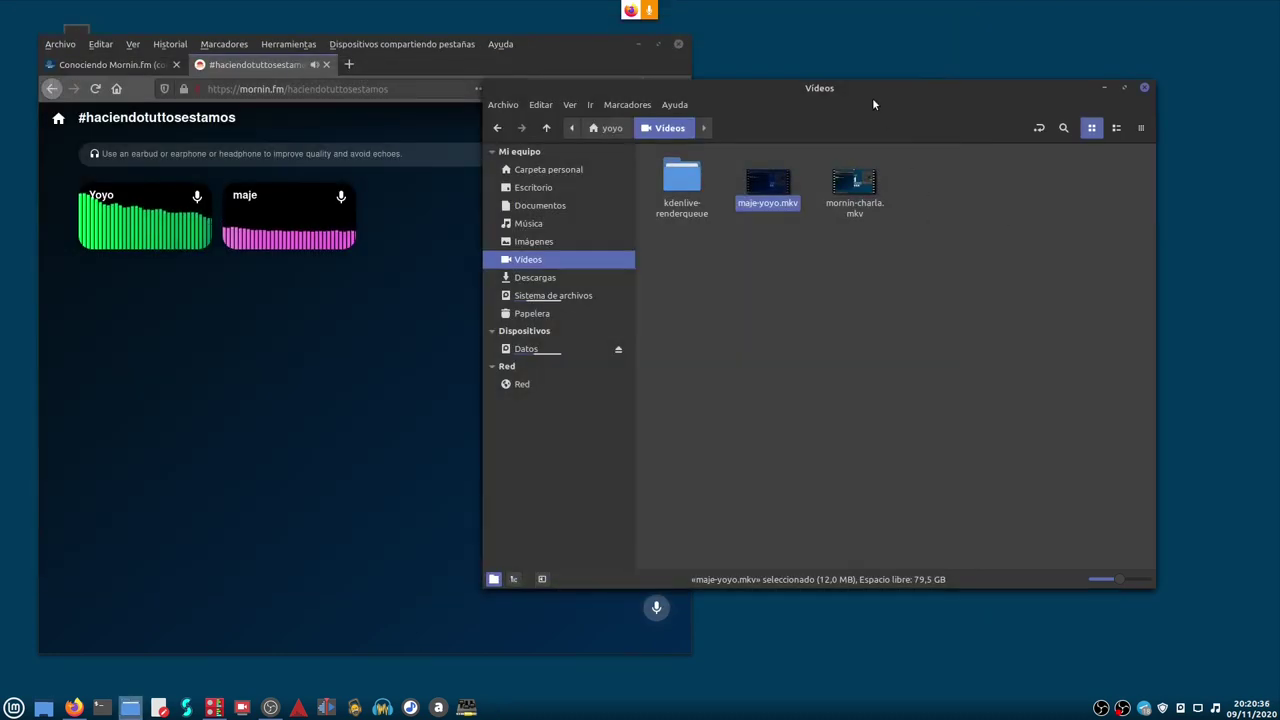
# Shrink the Vídeos file manager window, place it beside the browser window, and clear the file selection.
pyautogui.moveTo(872, 97); pyautogui.dragTo(923, 94)
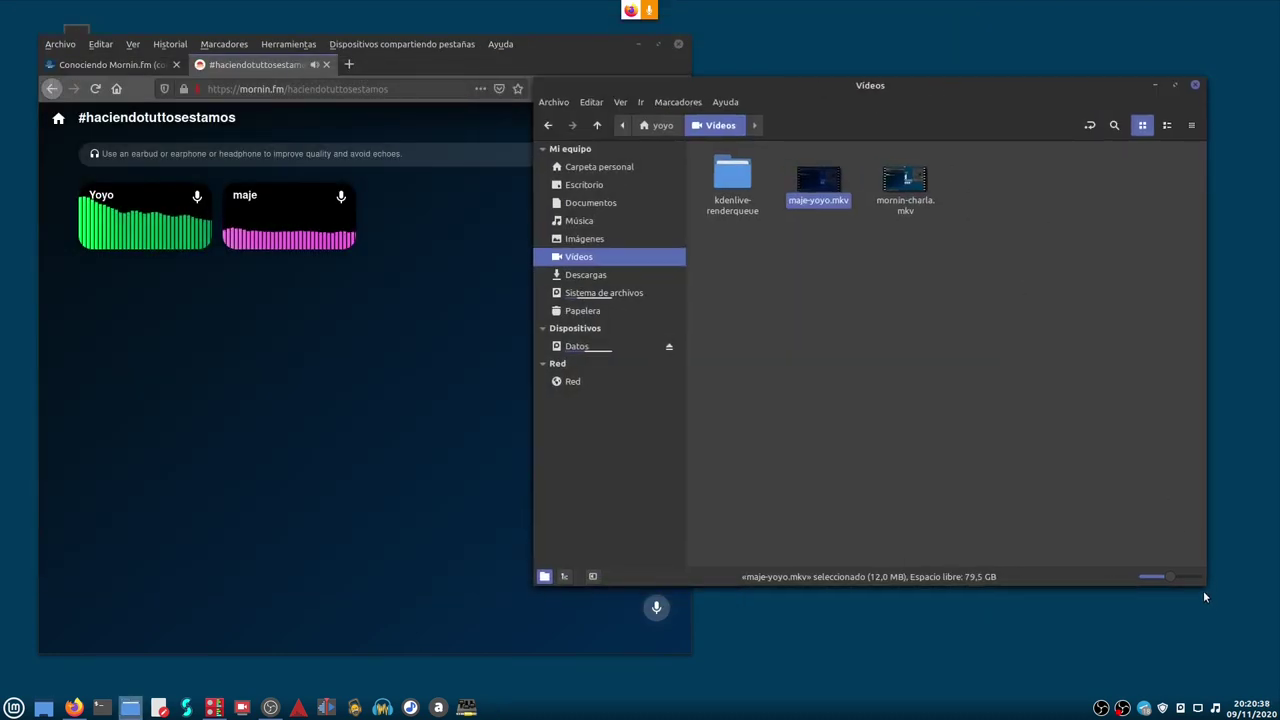
pyautogui.moveTo(1204, 592); pyautogui.dragTo(1045, 507)
pyautogui.moveTo(846, 85); pyautogui.dragTo(993, 94)
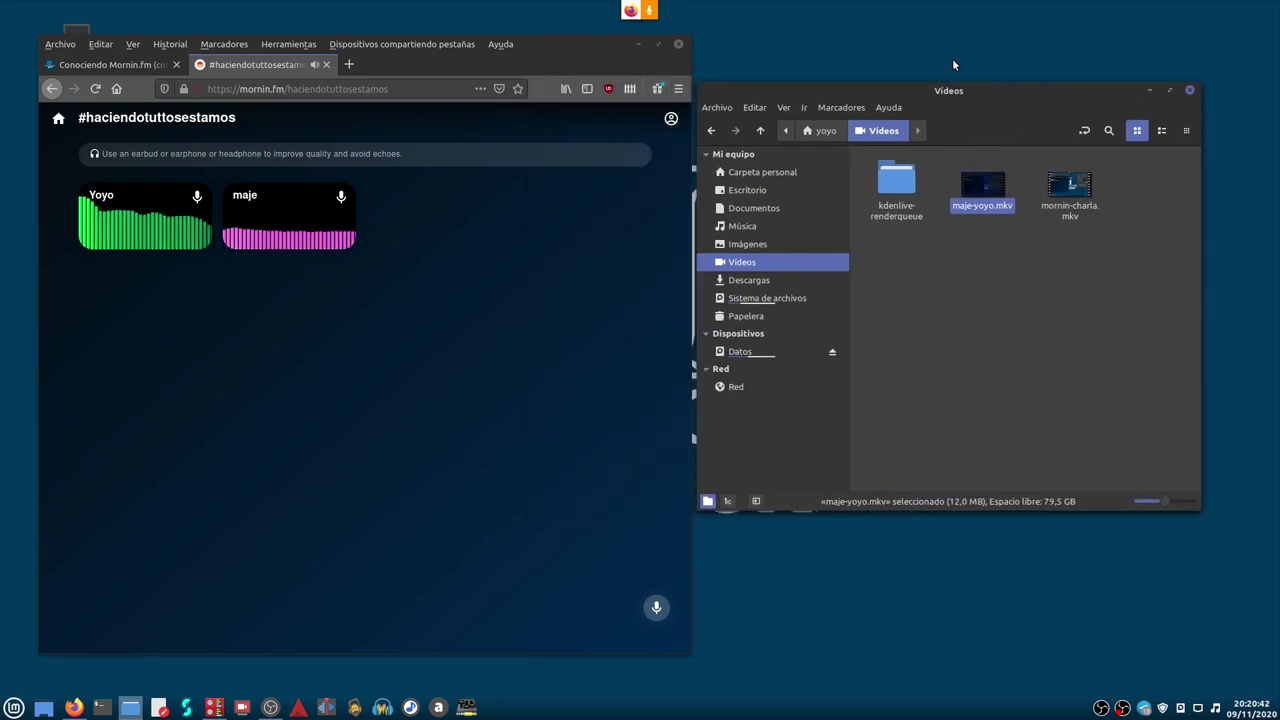
pyautogui.click(966, 340)
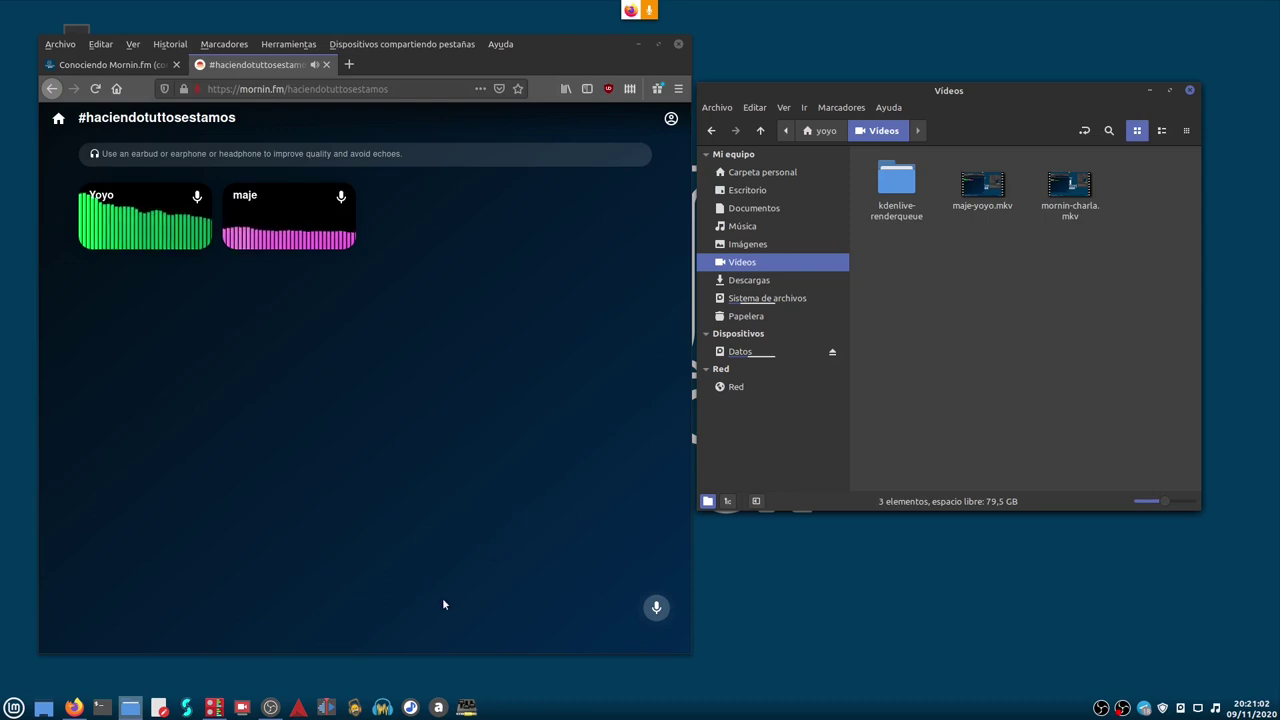
# Switch to Audacity and arrange its window and the Vídeos window so the track area and the video files are both visible.
pyautogui.click(380, 708)
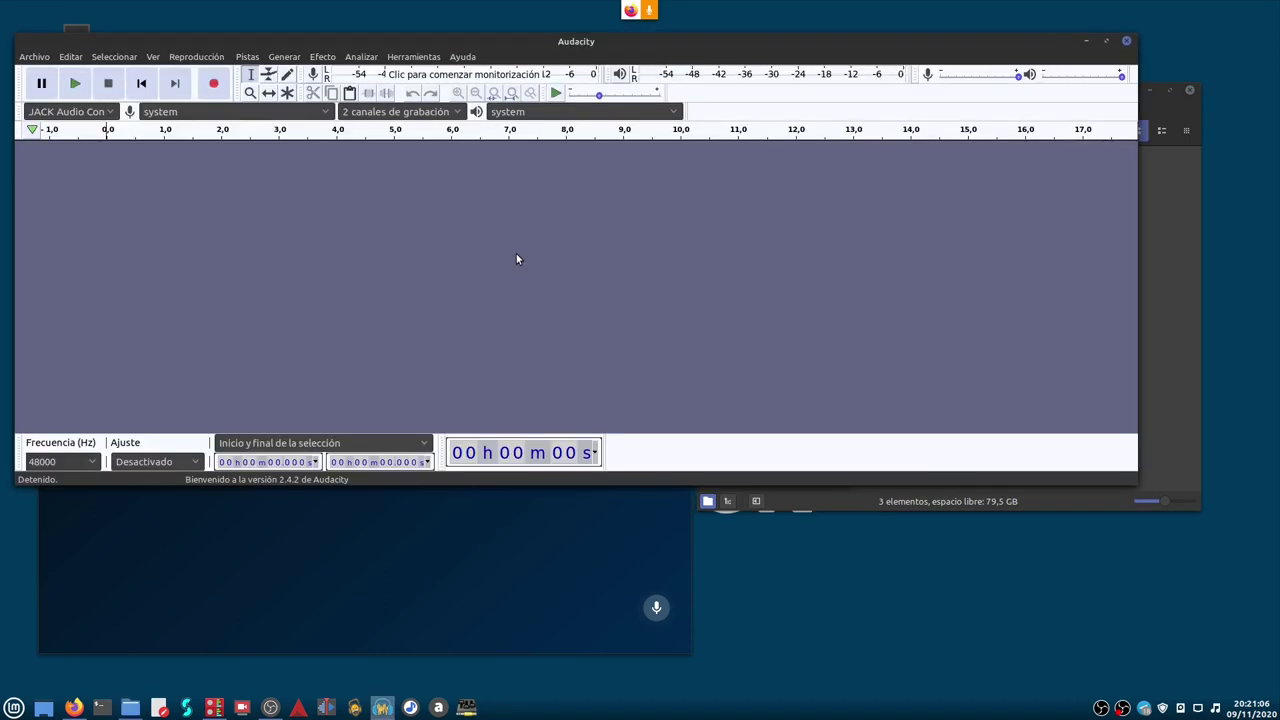
pyautogui.click(1164, 300)
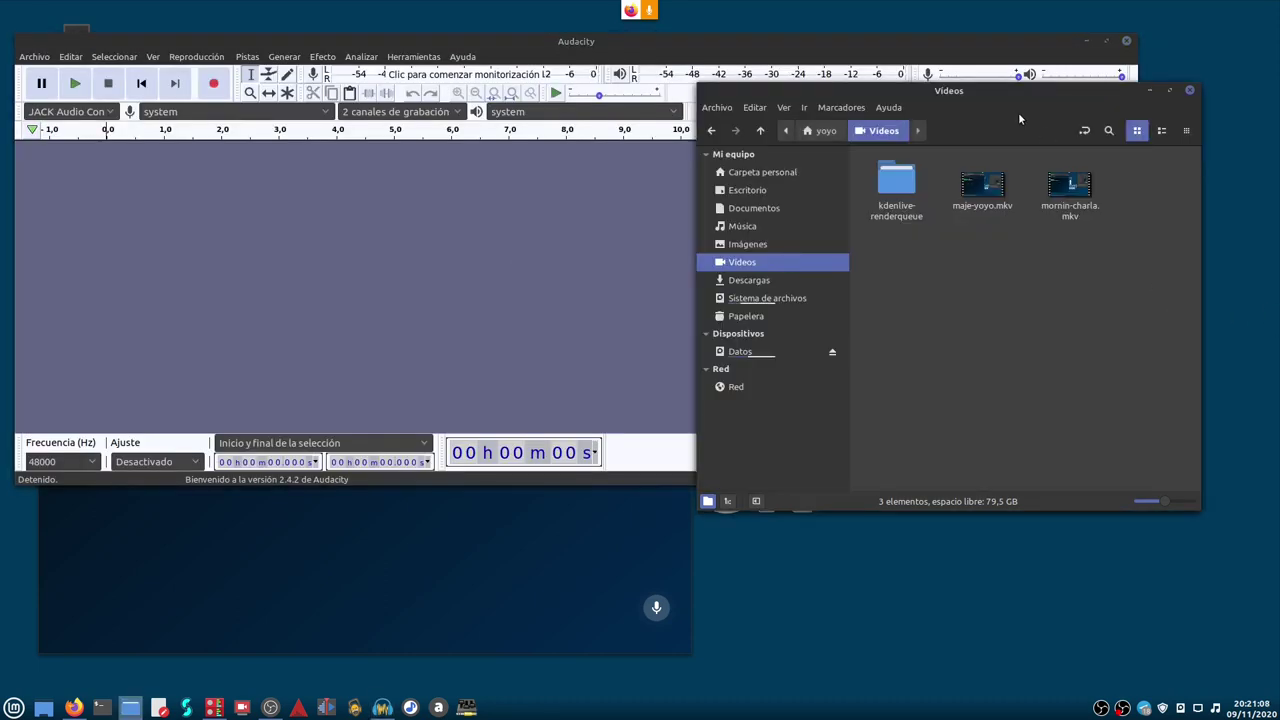
pyautogui.moveTo(994, 97); pyautogui.dragTo(947, 263)
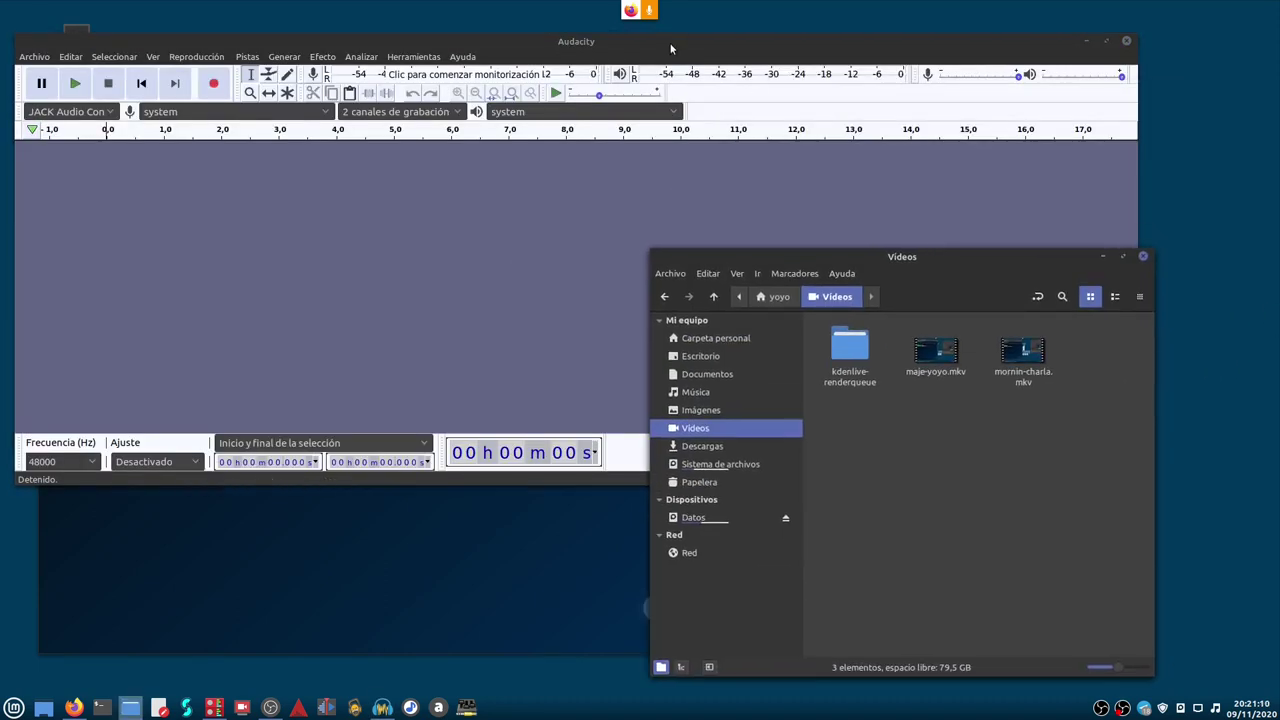
pyautogui.moveTo(670, 45); pyautogui.dragTo(812, 45)
pyautogui.click(987, 507)
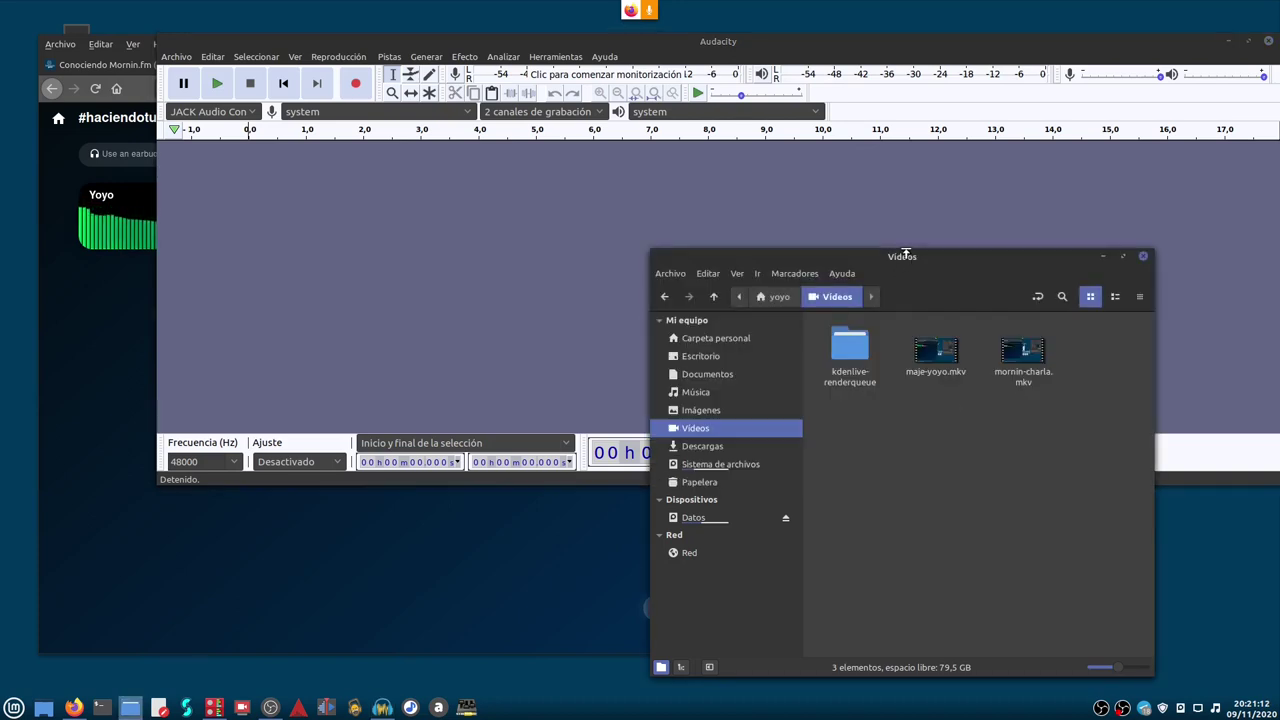
pyautogui.moveTo(907, 263); pyautogui.dragTo(786, 285)
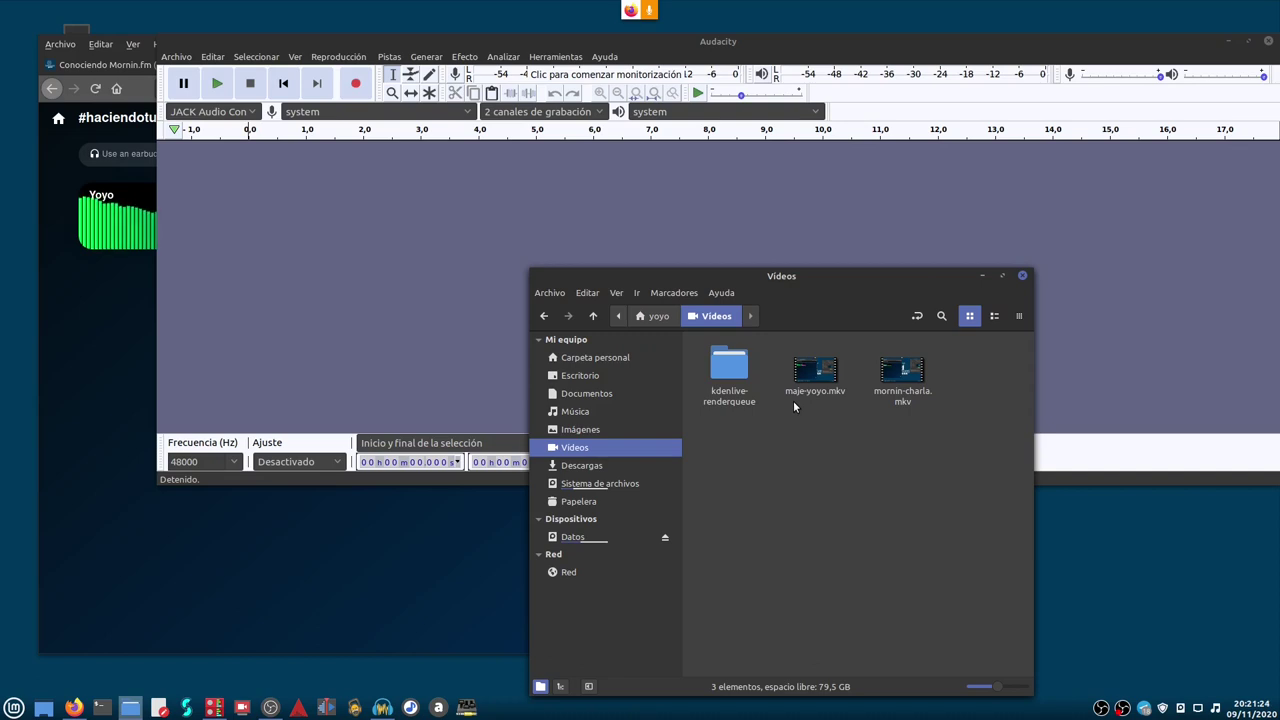
pyautogui.moveTo(826, 290); pyautogui.dragTo(847, 363)
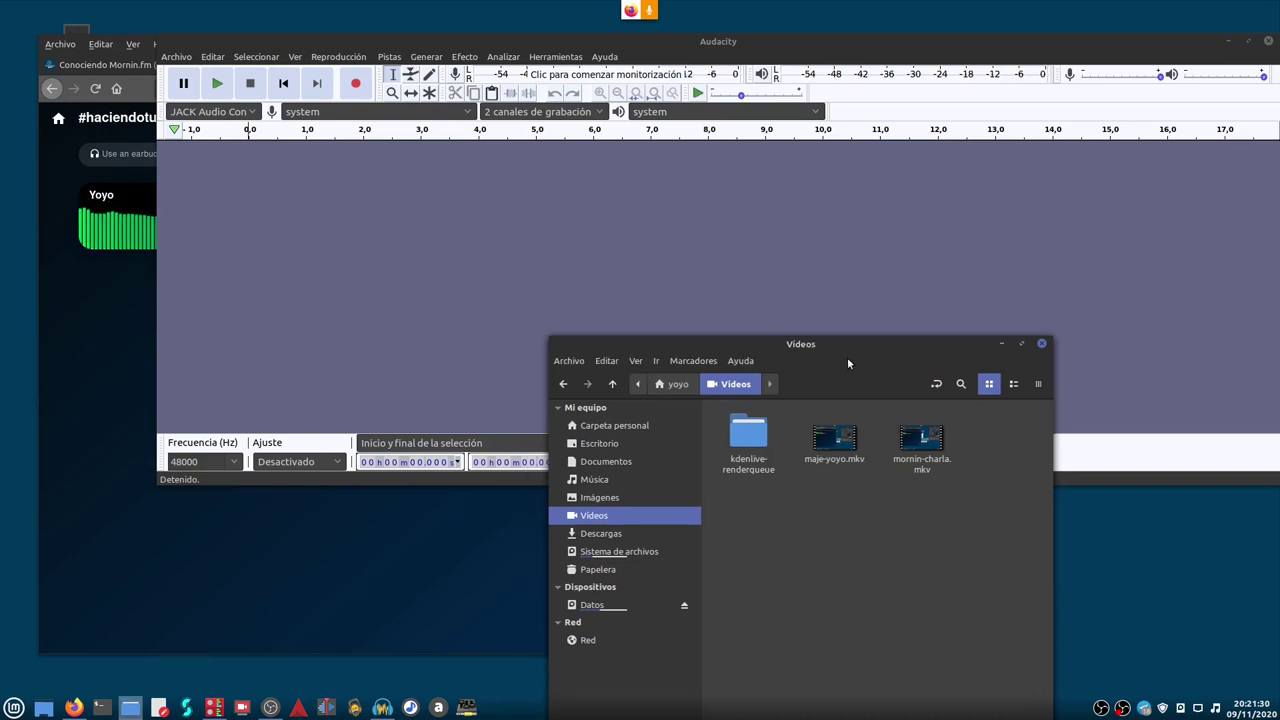
pyautogui.moveTo(888, 47); pyautogui.dragTo(768, 20)
pyautogui.click(868, 508)
pyautogui.moveTo(807, 345); pyautogui.dragTo(864, 360)
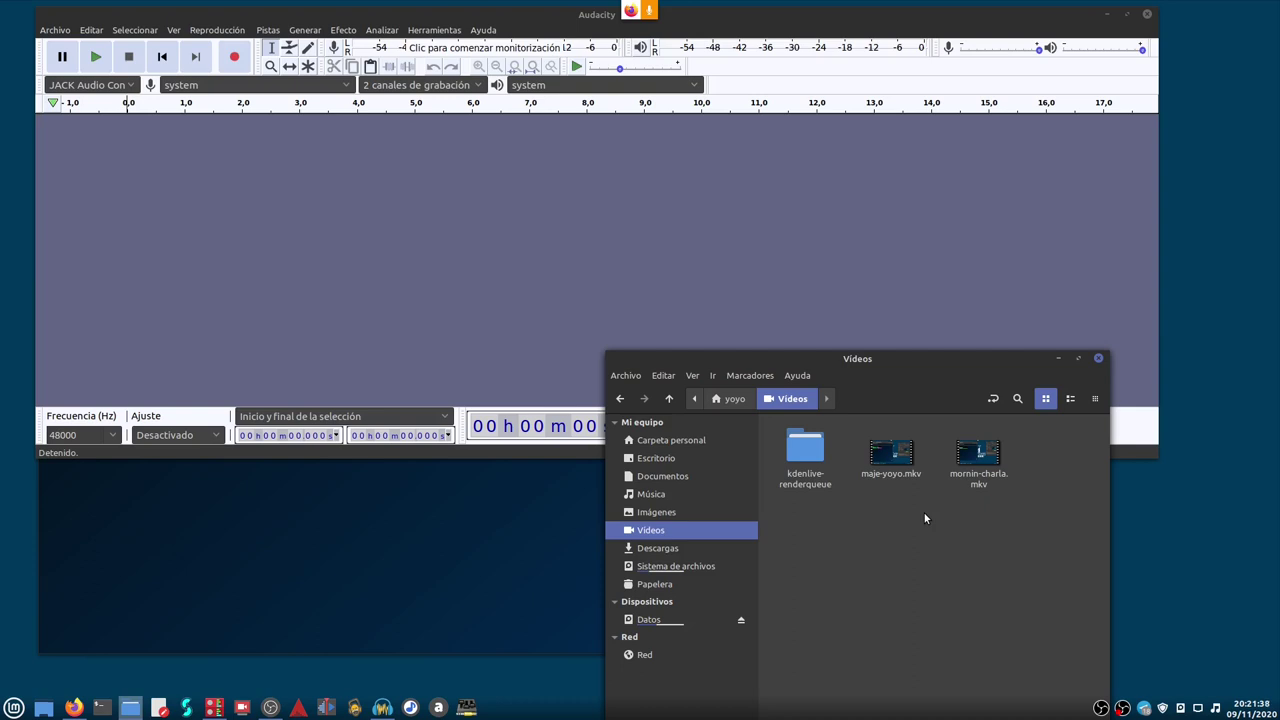
# Import maje-yoyo.mkv from the Vídeos folder into the empty Audacity project and minimize the file manager.
pyautogui.moveTo(895, 465); pyautogui.dragTo(467, 289)
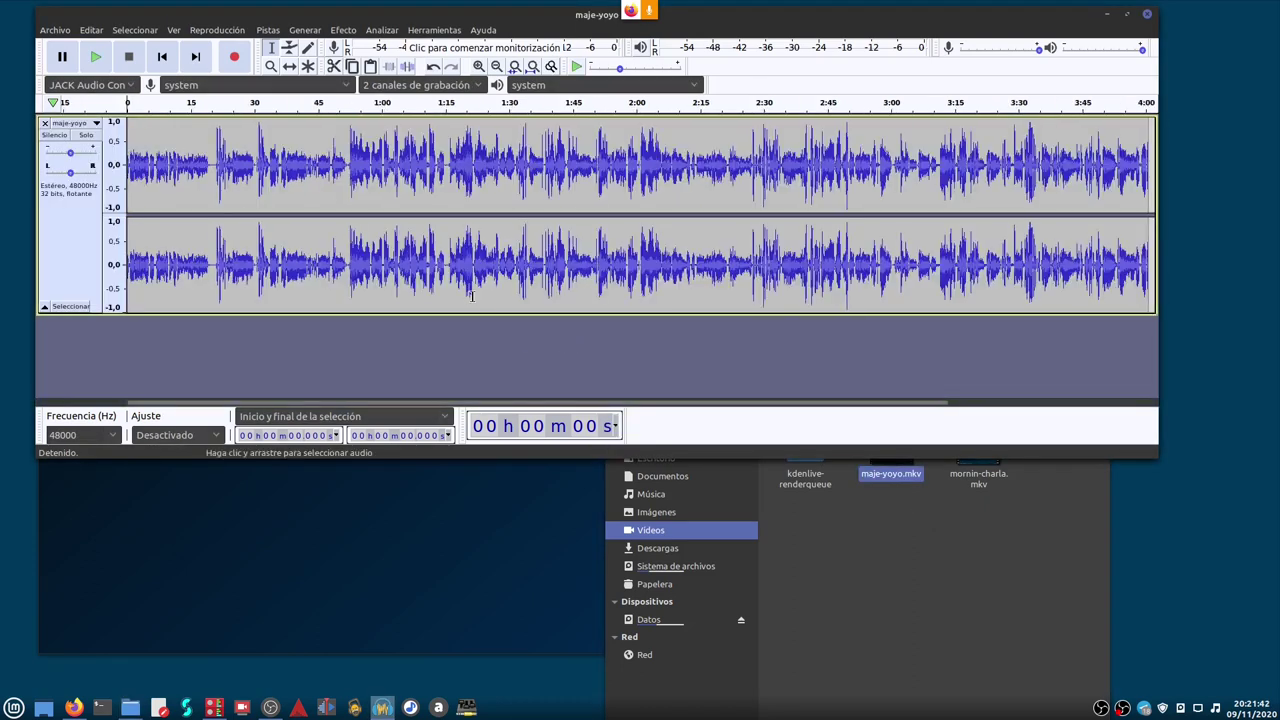
pyautogui.click(1058, 567)
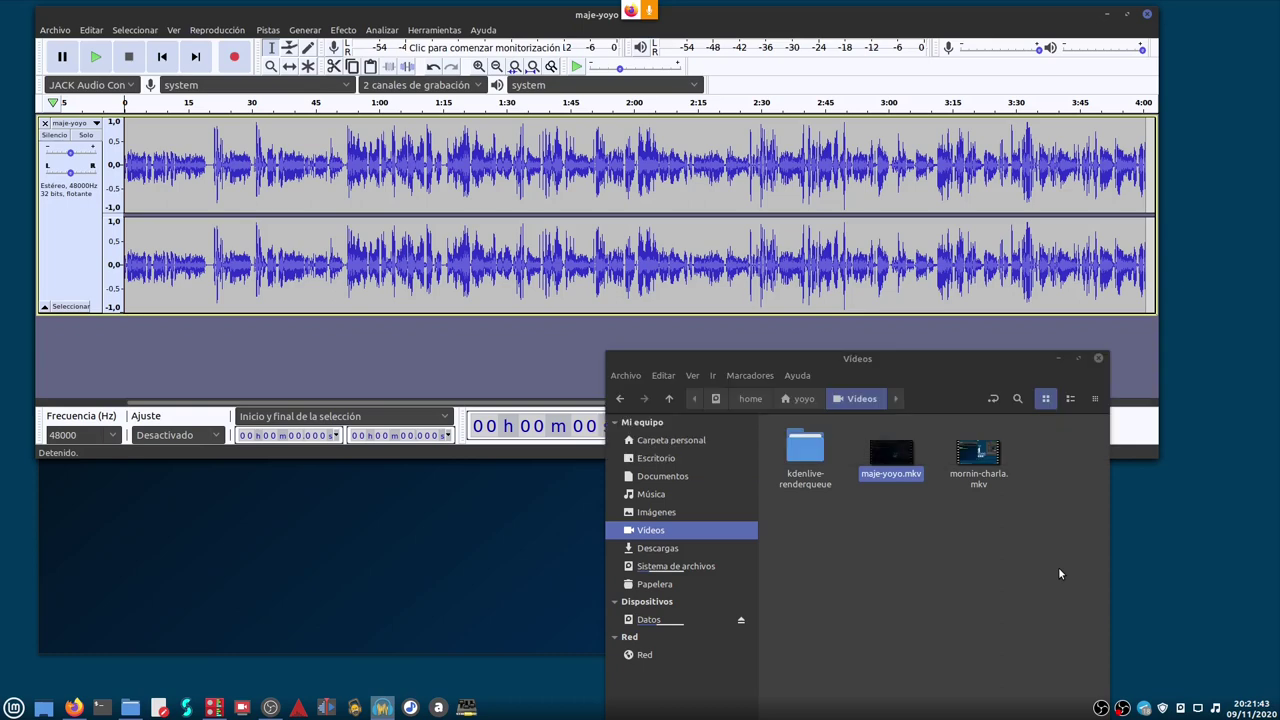
pyautogui.click(1058, 359)
# Move the Audacity window clear of the screen edge, play the imported track briefly from about 1:23, and stop playback.
pyautogui.moveTo(736, 20); pyautogui.dragTo(778, 48)
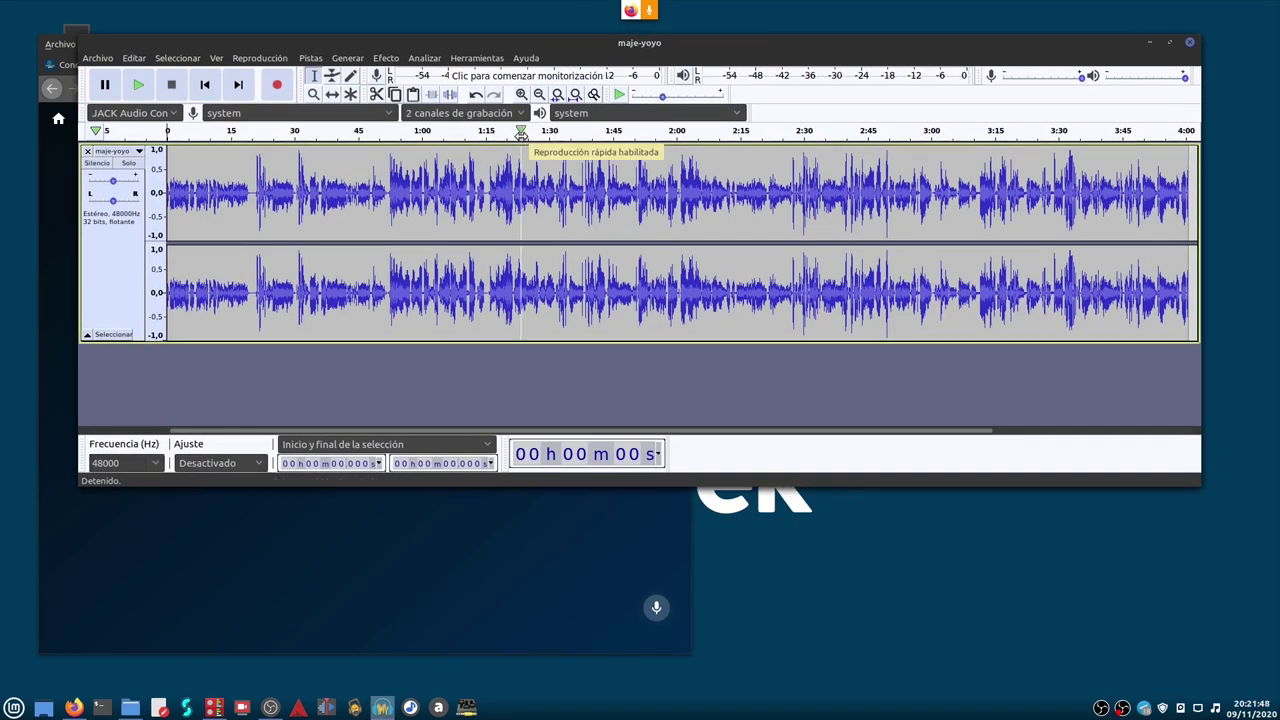
pyautogui.click(521, 132)
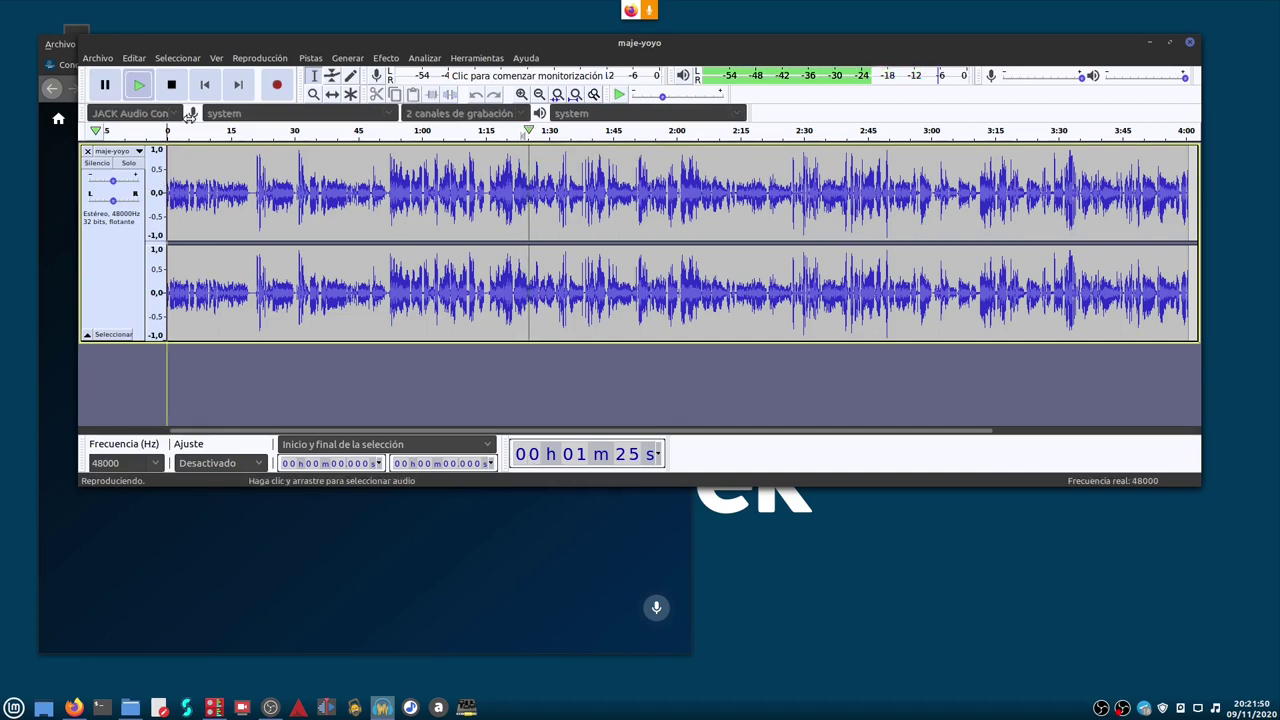
pyautogui.click(172, 85)
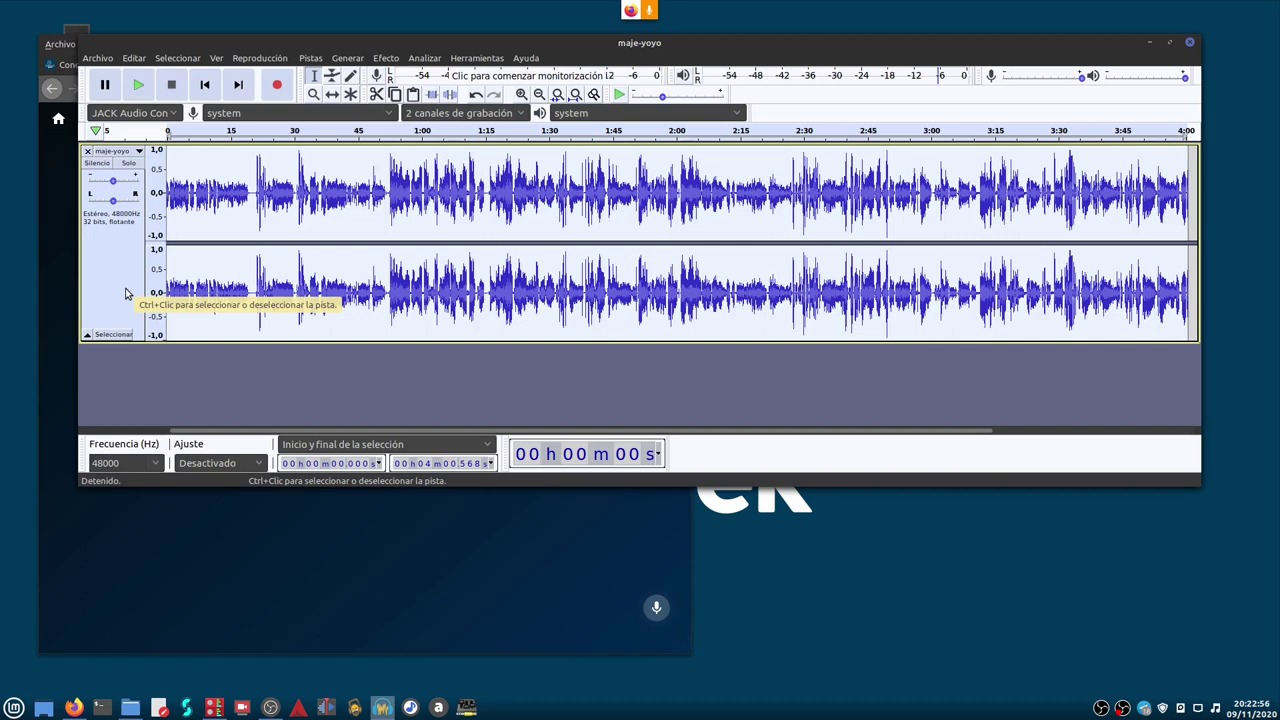
# Export the track as MP3 to the home folder under the name maje-yoyo.mp3, at a constant 128 kbps in joint stereo.
pyautogui.click(100, 58)
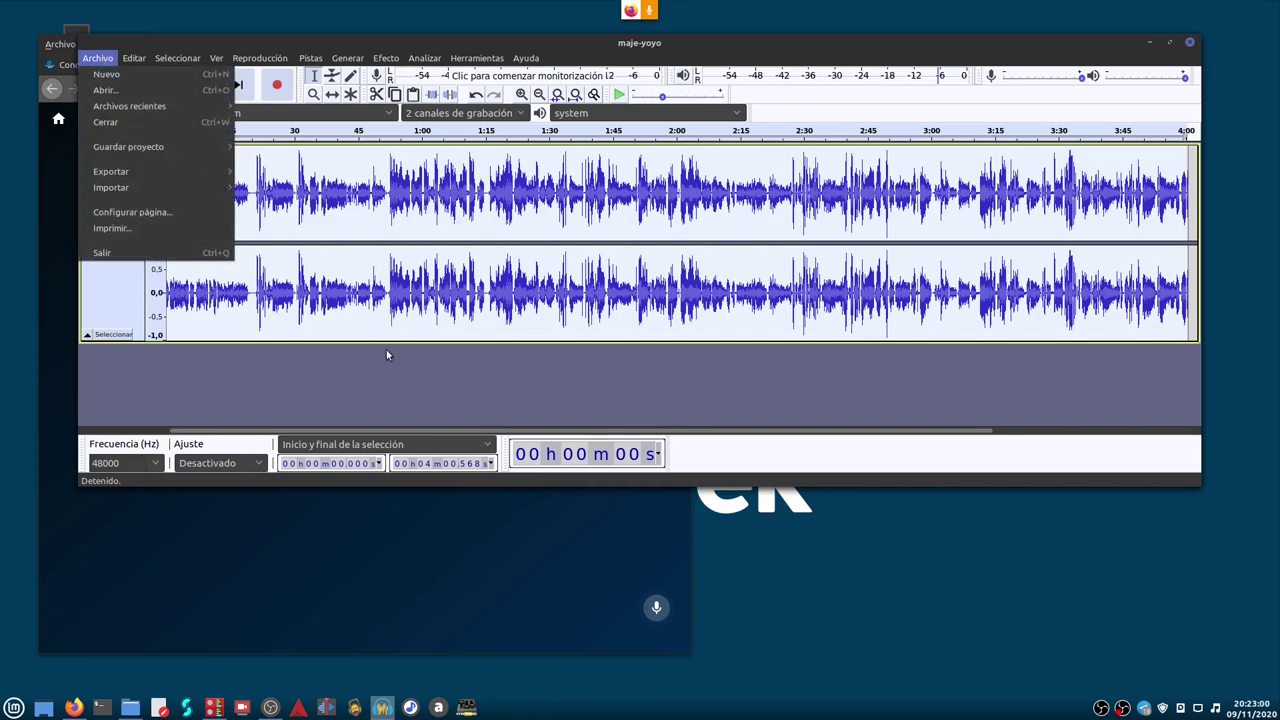
pyautogui.click(362, 414)
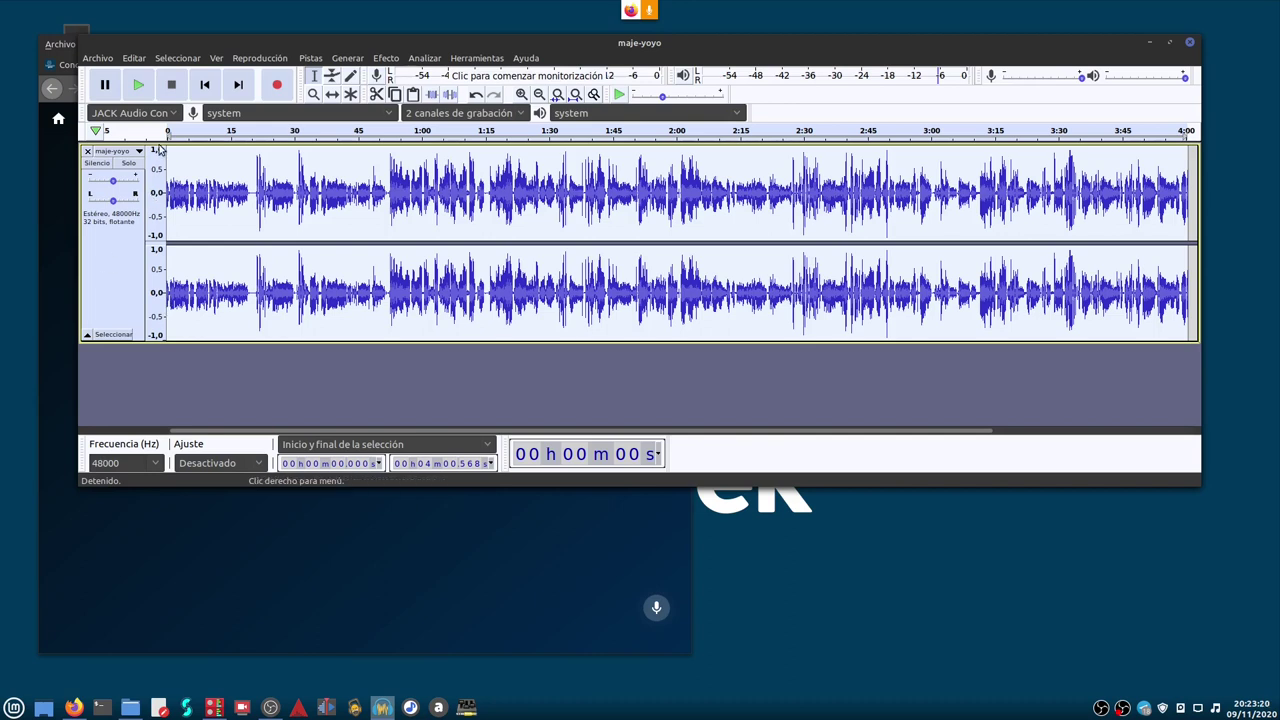
pyautogui.click(112, 60)
pyautogui.moveTo(123, 171)
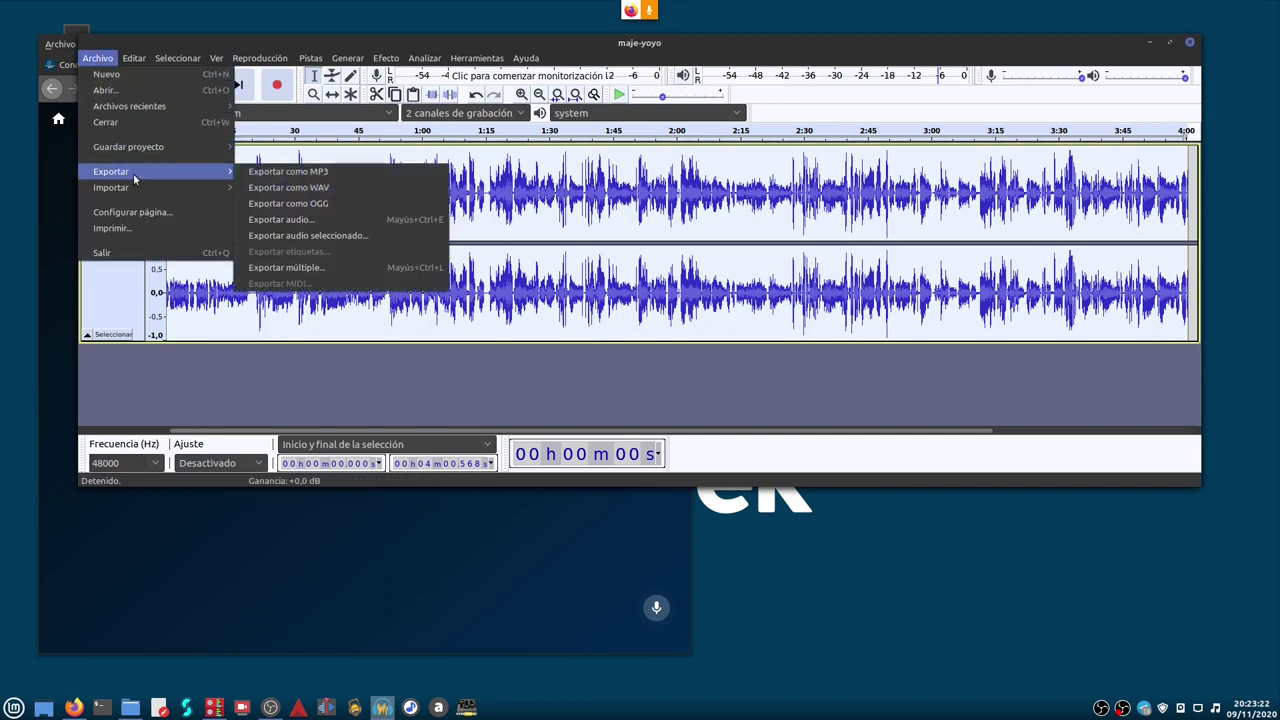
pyautogui.click(307, 174)
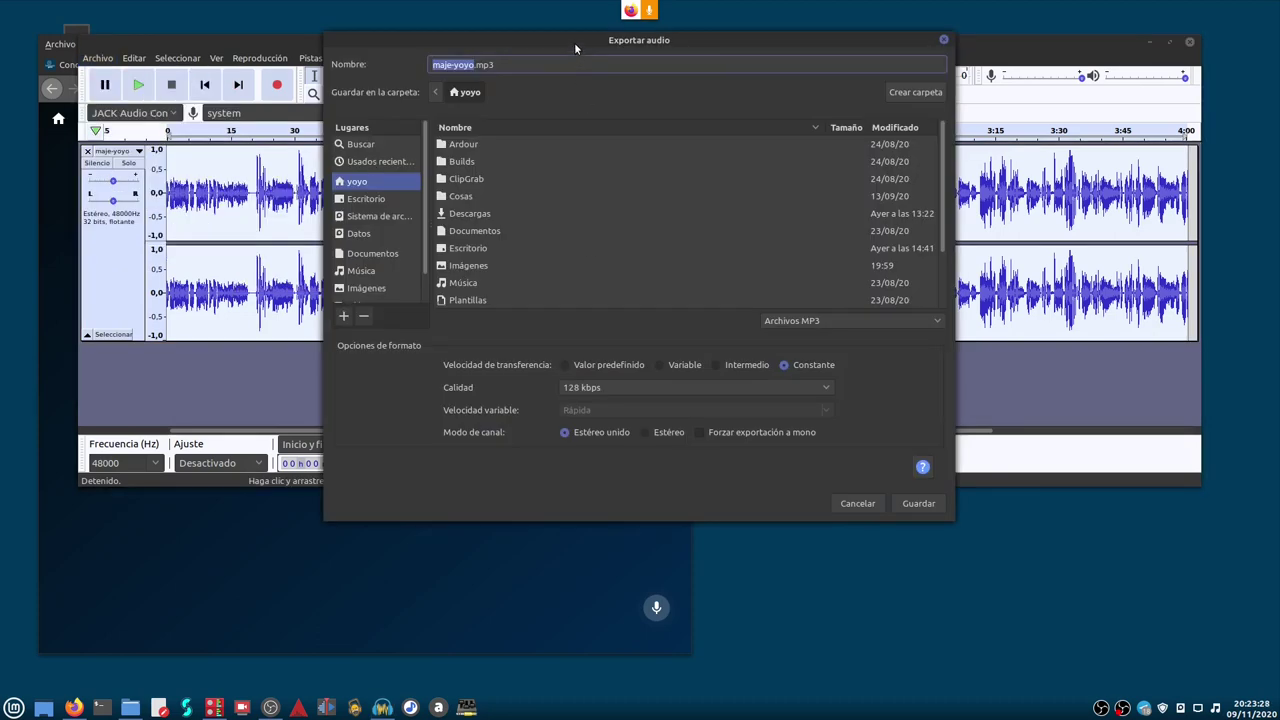
pyautogui.moveTo(575, 47); pyautogui.dragTo(711, 108)
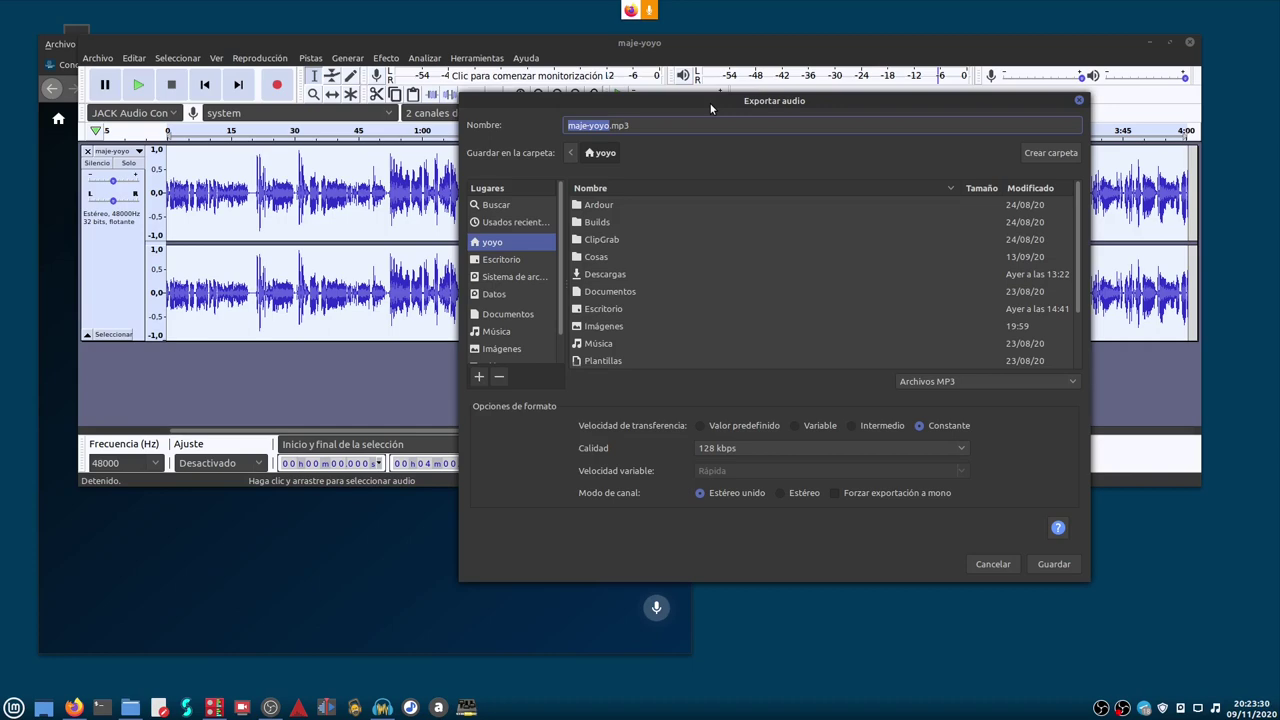
pyautogui.click(1062, 566)
# Enter kjkjkjk as the Artista metadata tag and accept the tags to run the export.
pyautogui.click(624, 309)
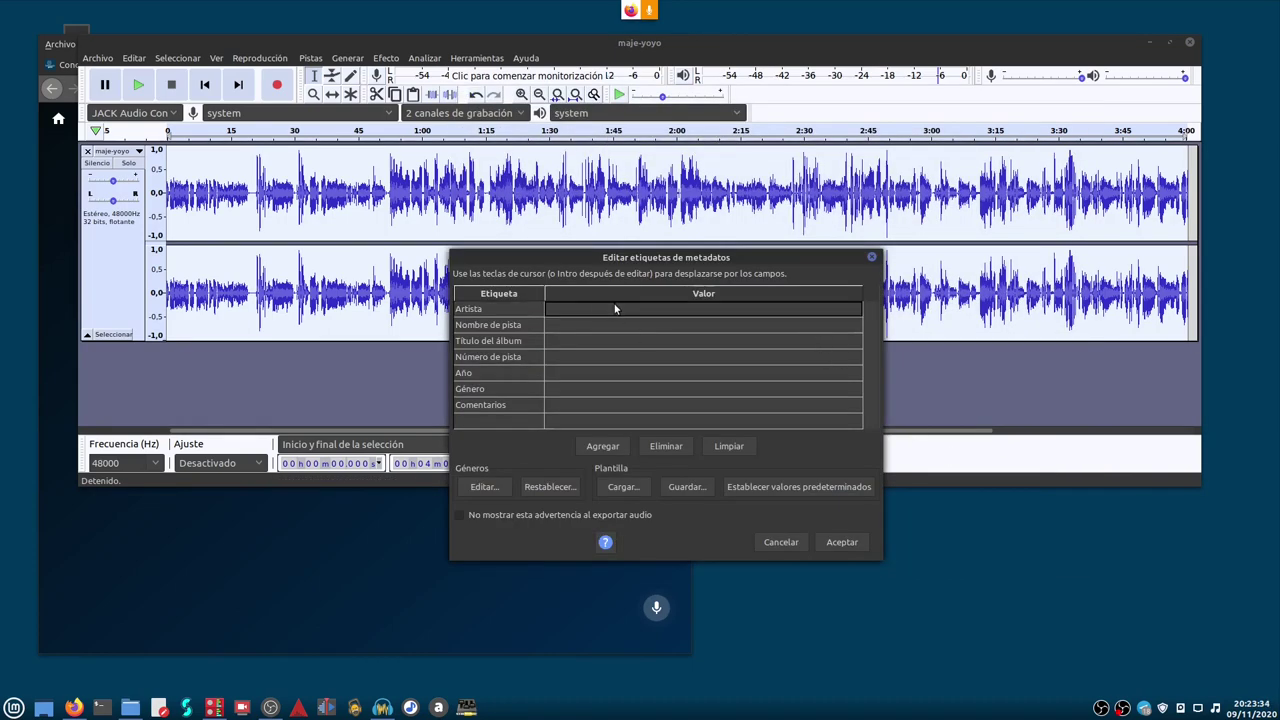
pyautogui.write('kjkjkjk')
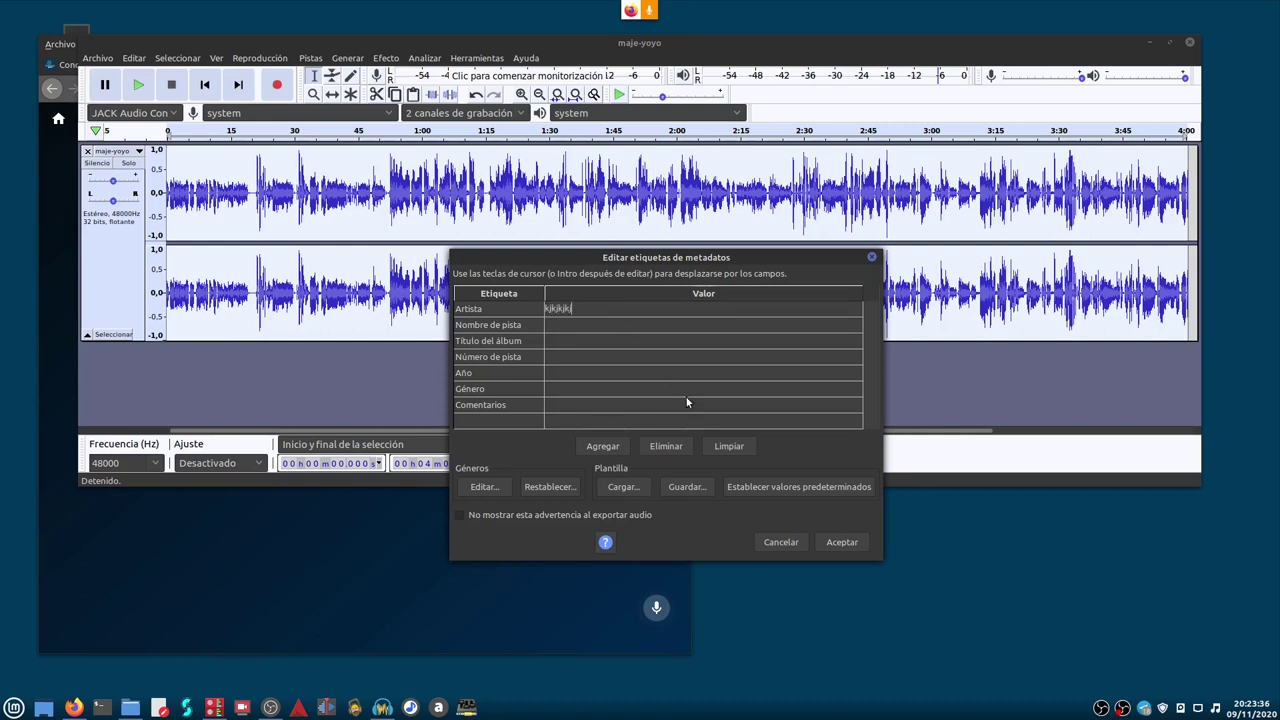
pyautogui.click(839, 542)
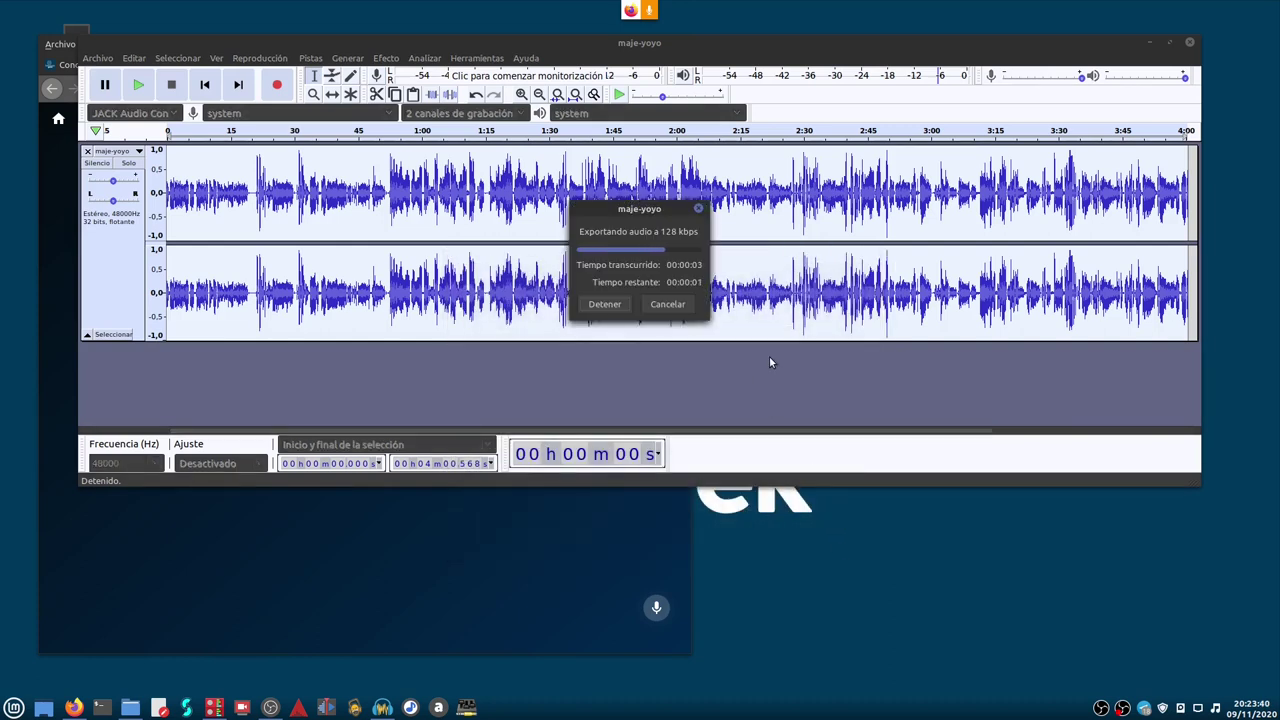
# Minimize Audacity, bring back the file manager, and show the home folder in a wider window placed higher on the desktop.
pyautogui.click(1149, 43)
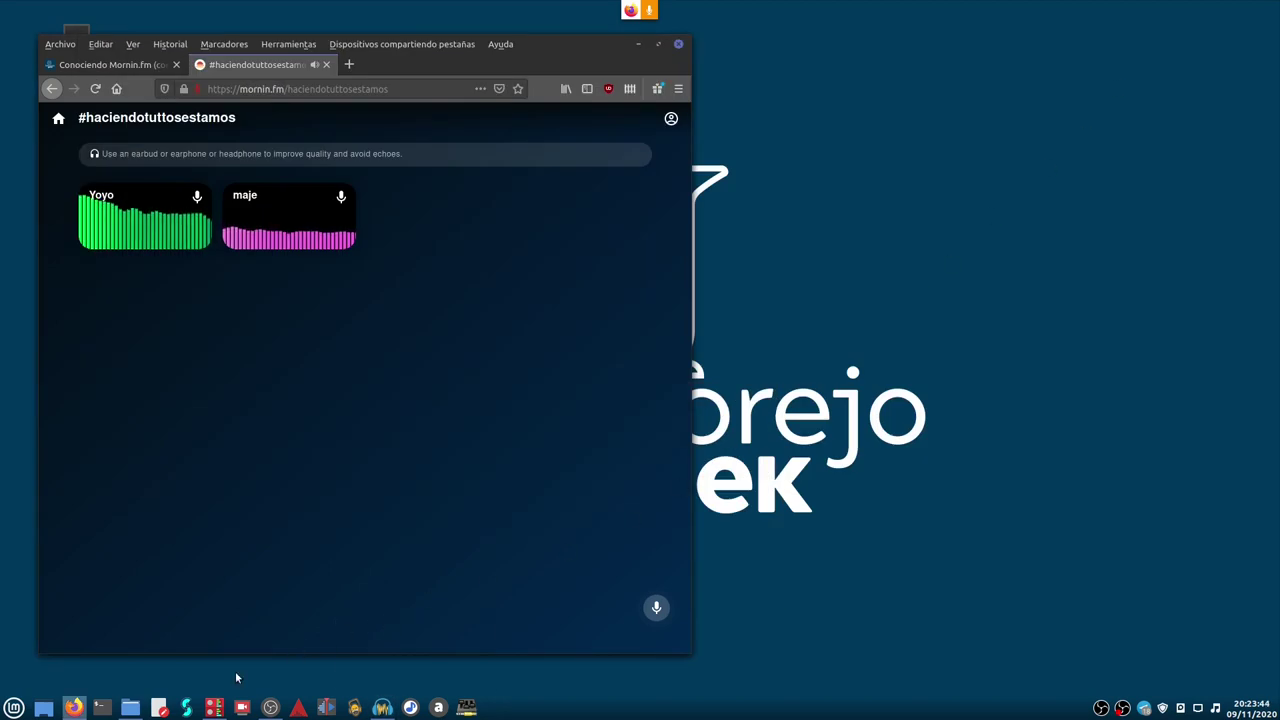
pyautogui.click(130, 707)
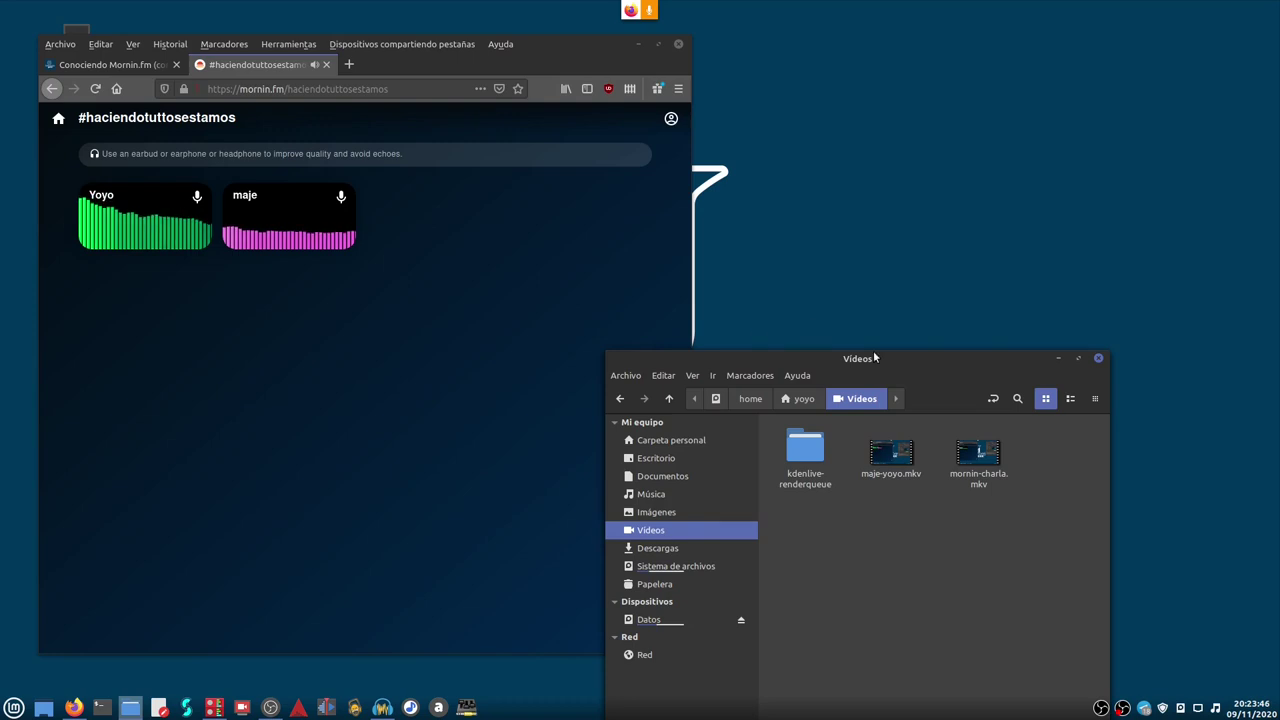
pyautogui.moveTo(873, 357); pyautogui.dragTo(738, 233)
pyautogui.click(535, 315)
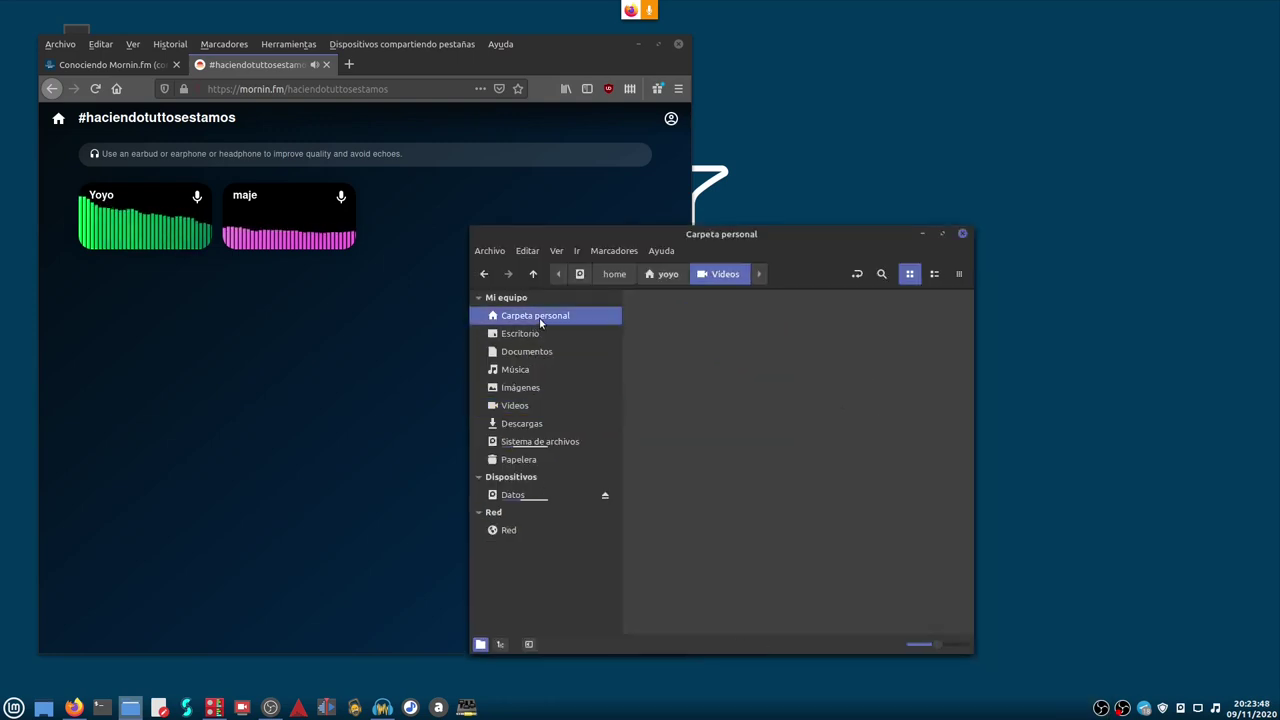
pyautogui.moveTo(847, 236); pyautogui.dragTo(653, 152)
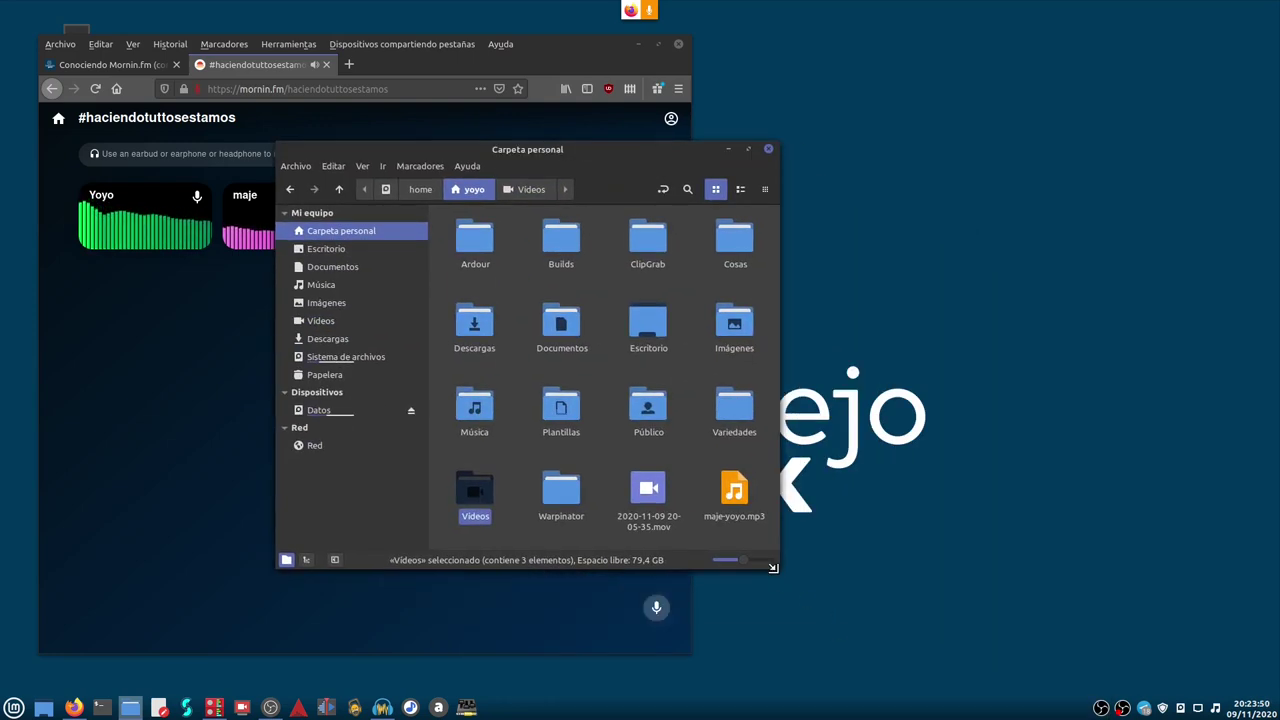
pyautogui.moveTo(778, 567); pyautogui.dragTo(1032, 598)
pyautogui.click(751, 479)
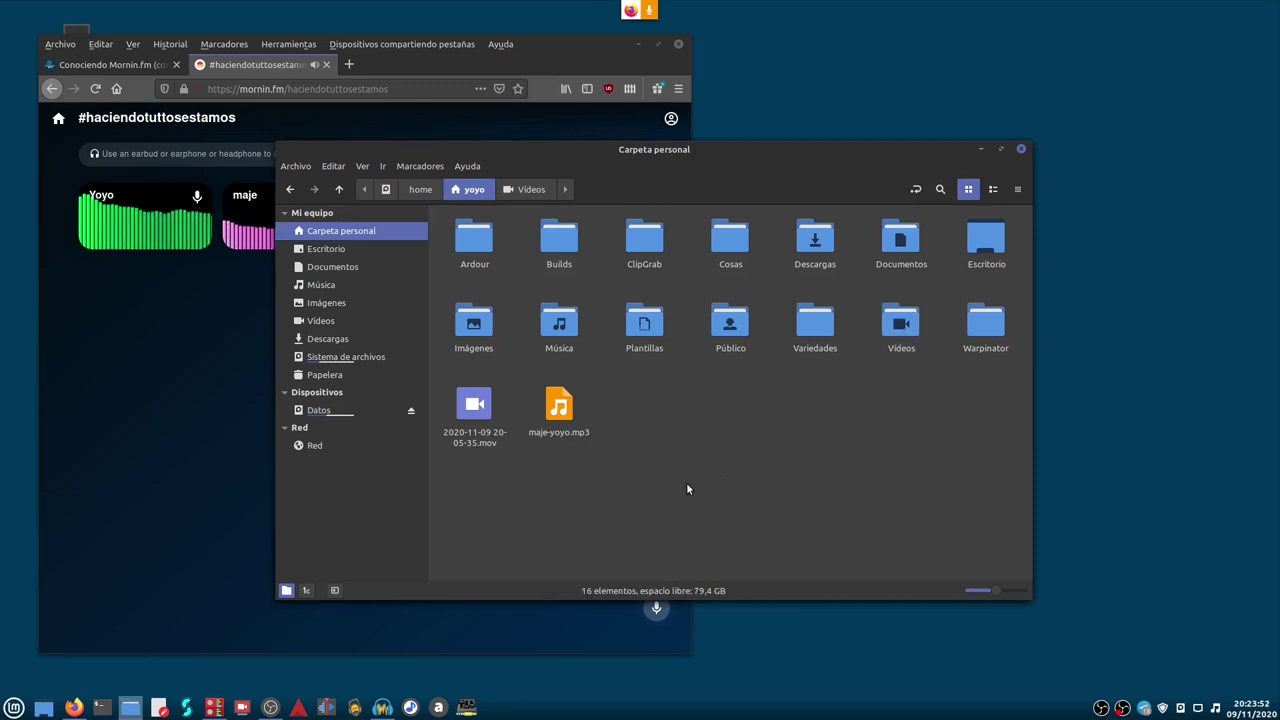
# Play maje-yoyo.mp3 in Celluloid from 1:39, then close the player and the file manager.
pyautogui.rightClick(563, 413)
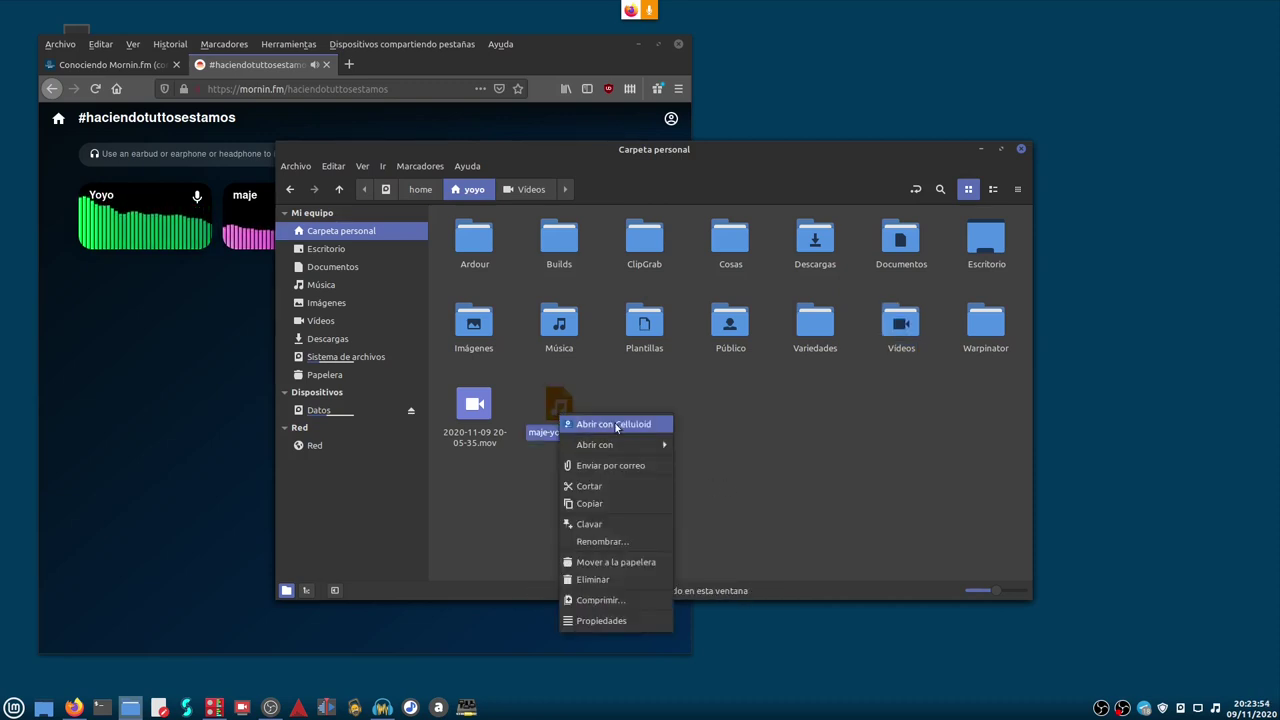
pyautogui.click(618, 423)
pyautogui.click(416, 592)
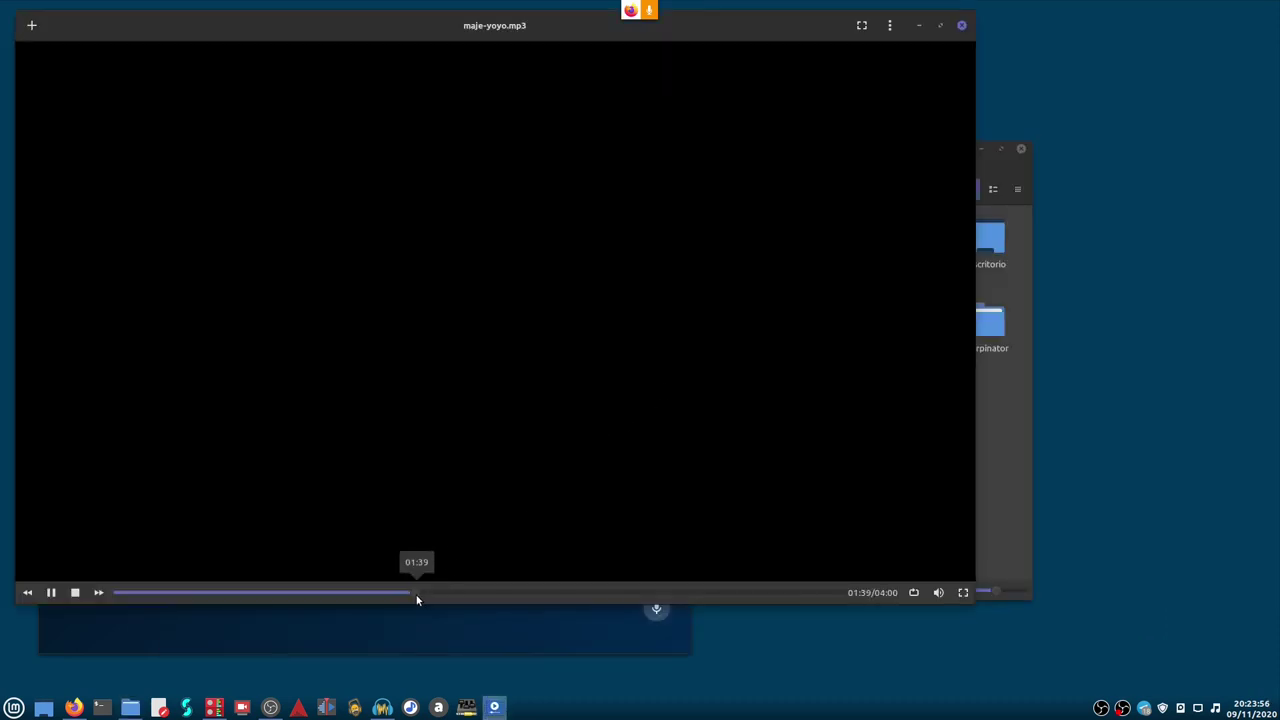
pyautogui.click(960, 25)
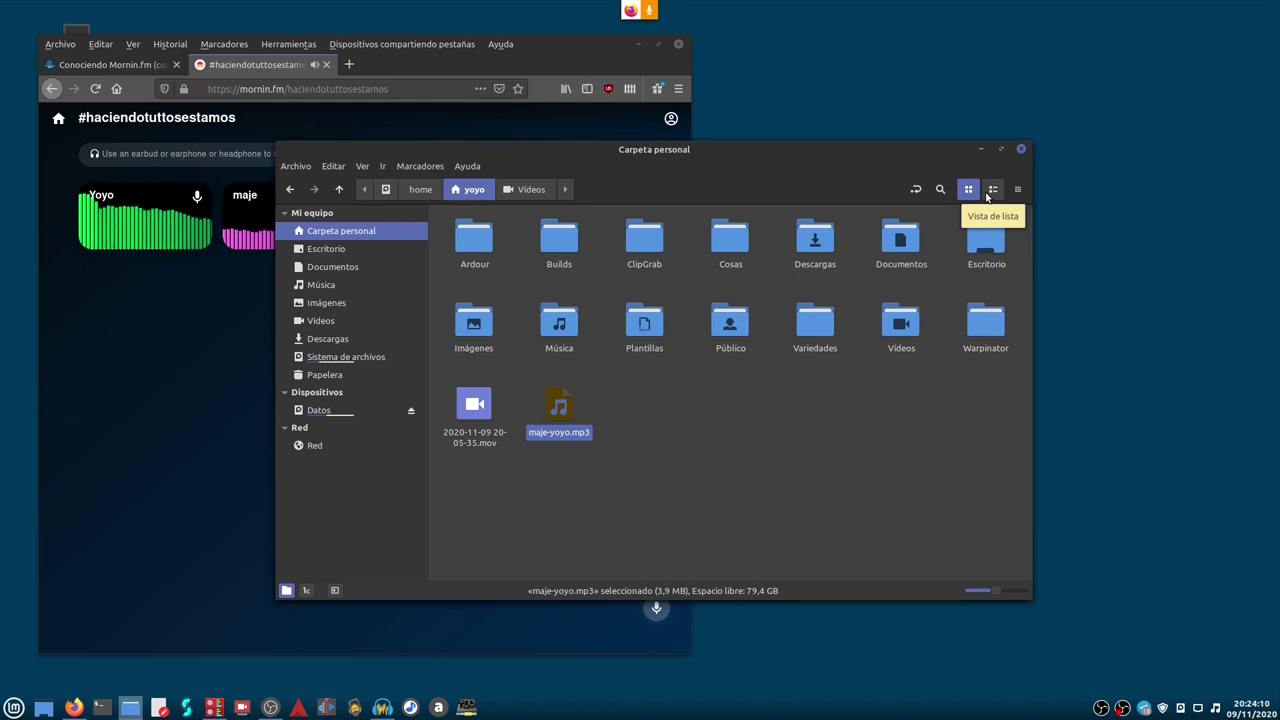
pyautogui.click(1021, 149)
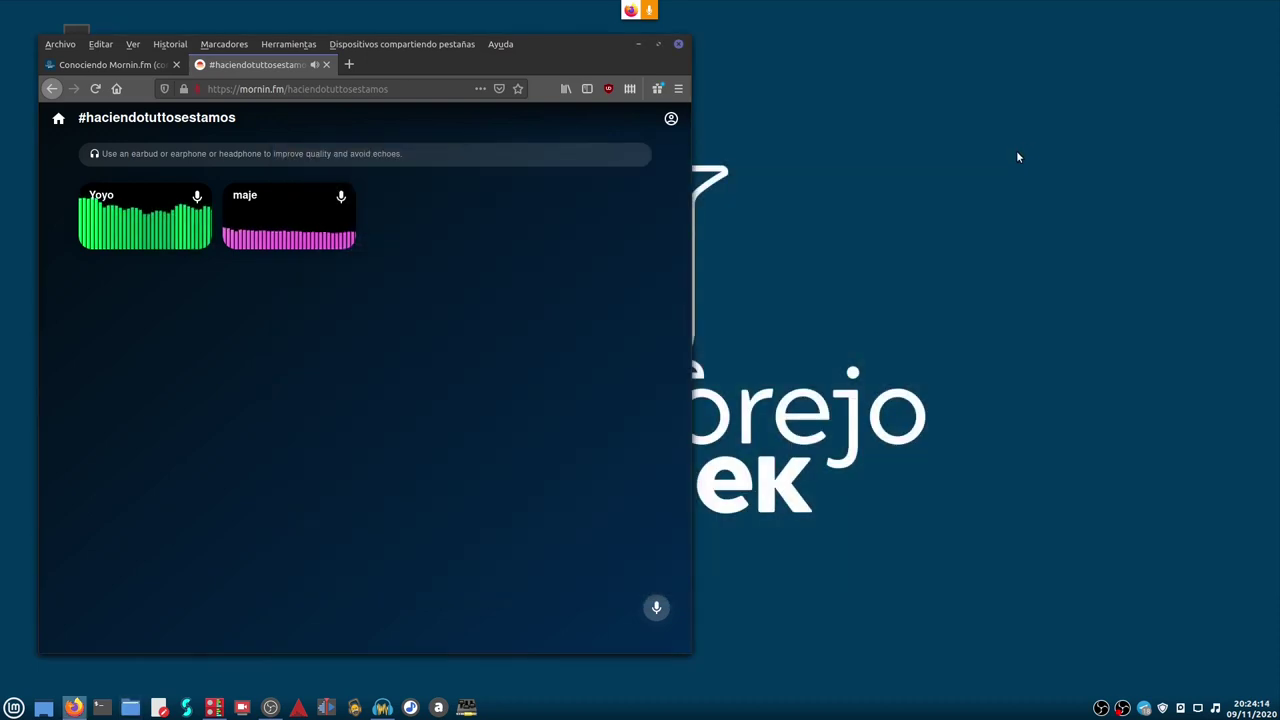